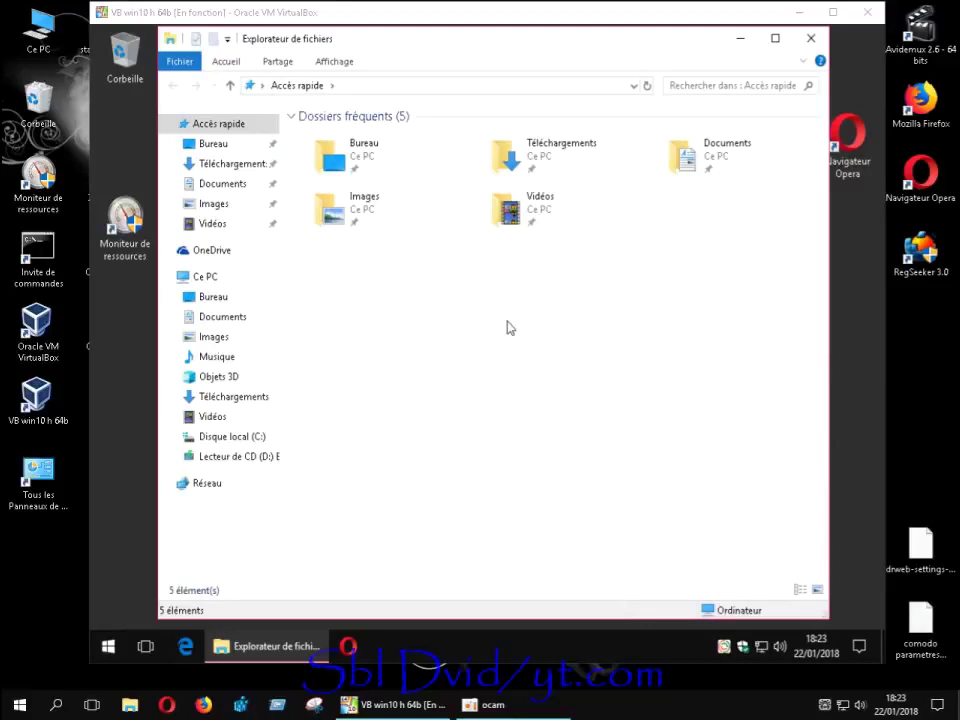
Open the Téléchargements folder and scan VIRUS SAMPLE 001.zip with NANO Antivirus
double_click(506, 166)
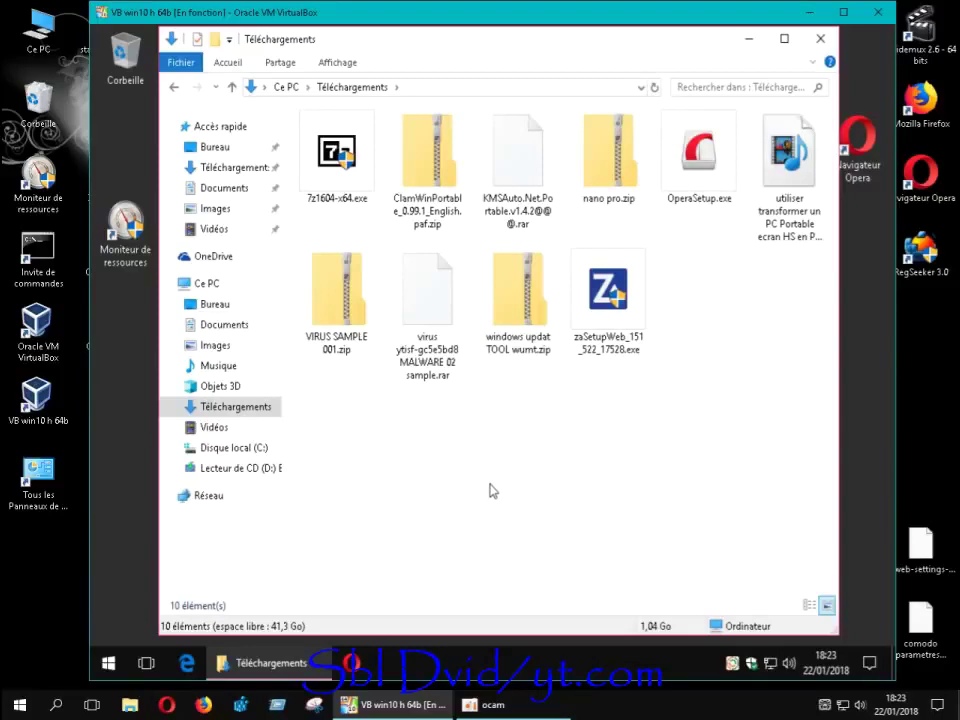
left_click(351, 313)
right_click(351, 313)
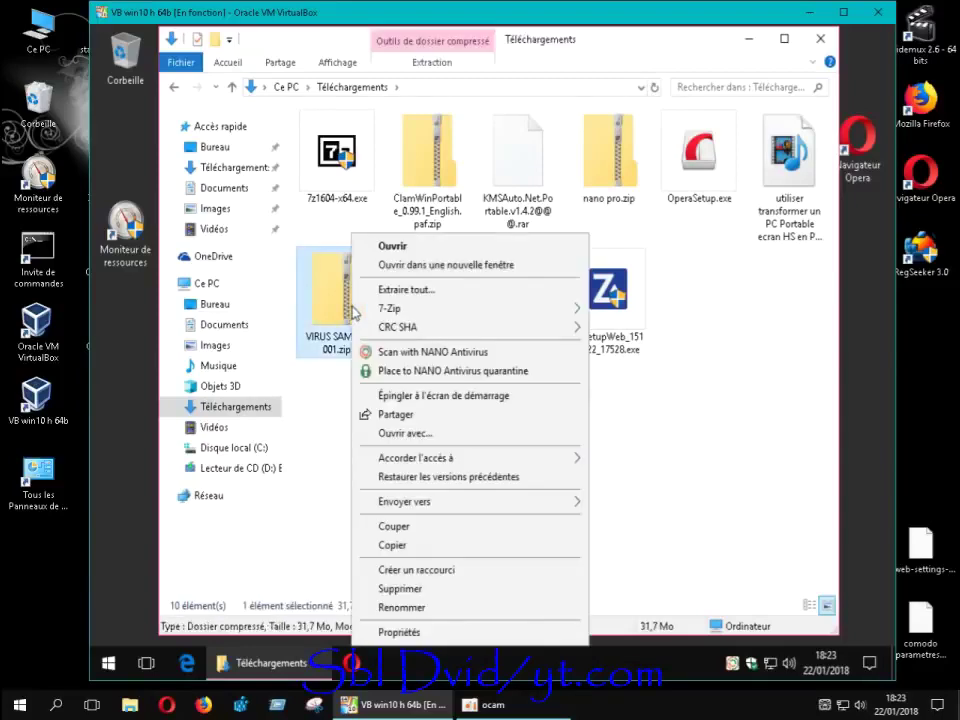
mouse_move(408, 312)
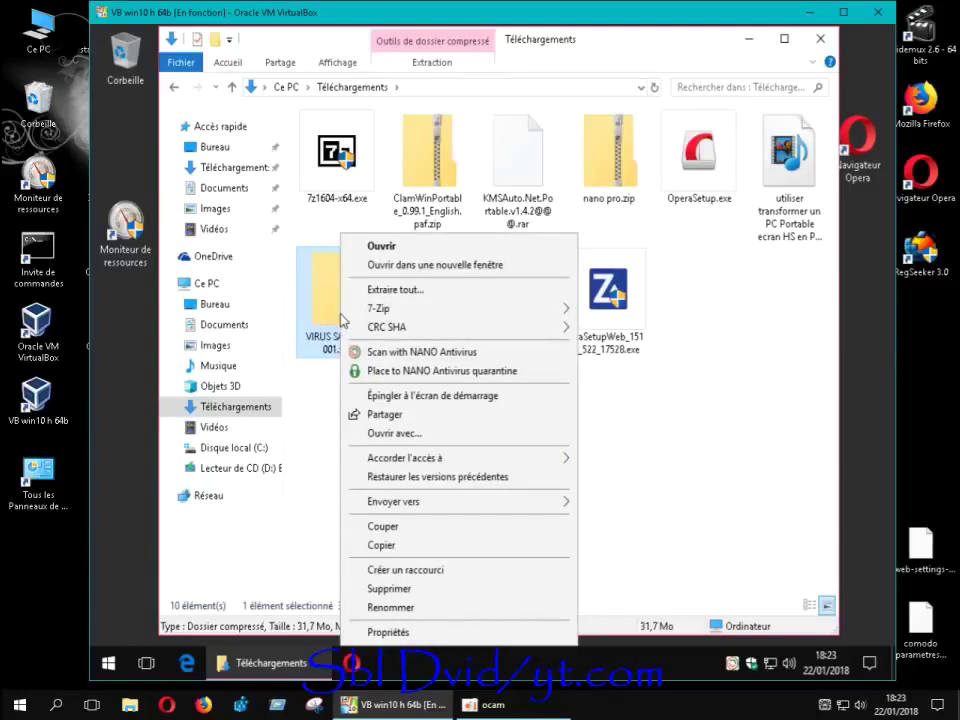
mouse_move(470, 308)
mouse_move(409, 337)
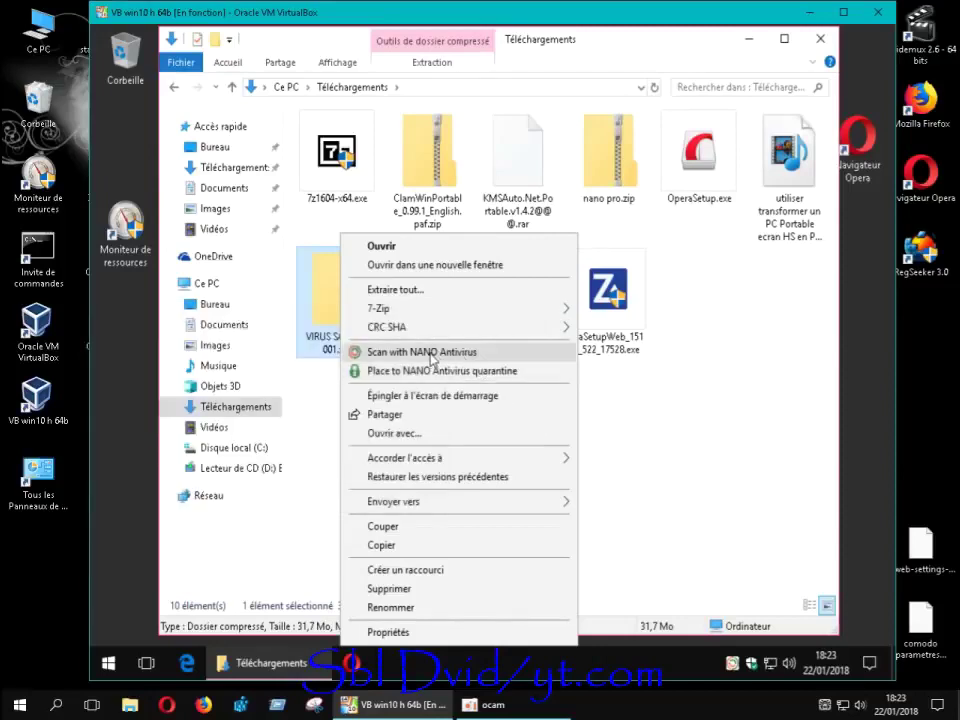
left_click(432, 353)
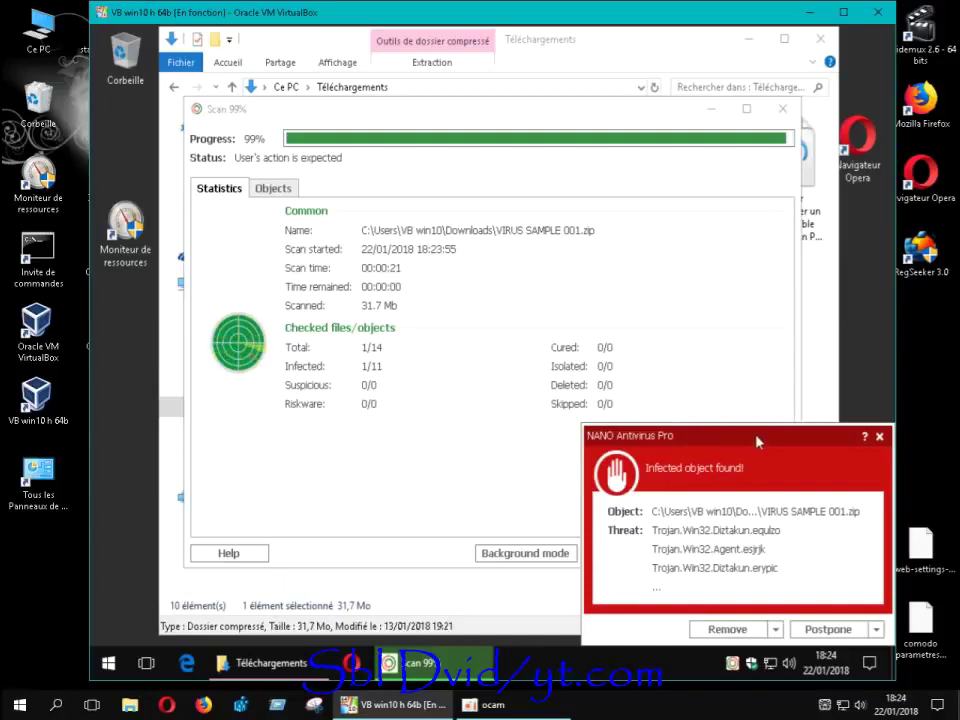
Examine the Remove and Postpone options of the infected-object alert, then close the alert without choosing an action
left_click_drag(718, 376, 734, 330)
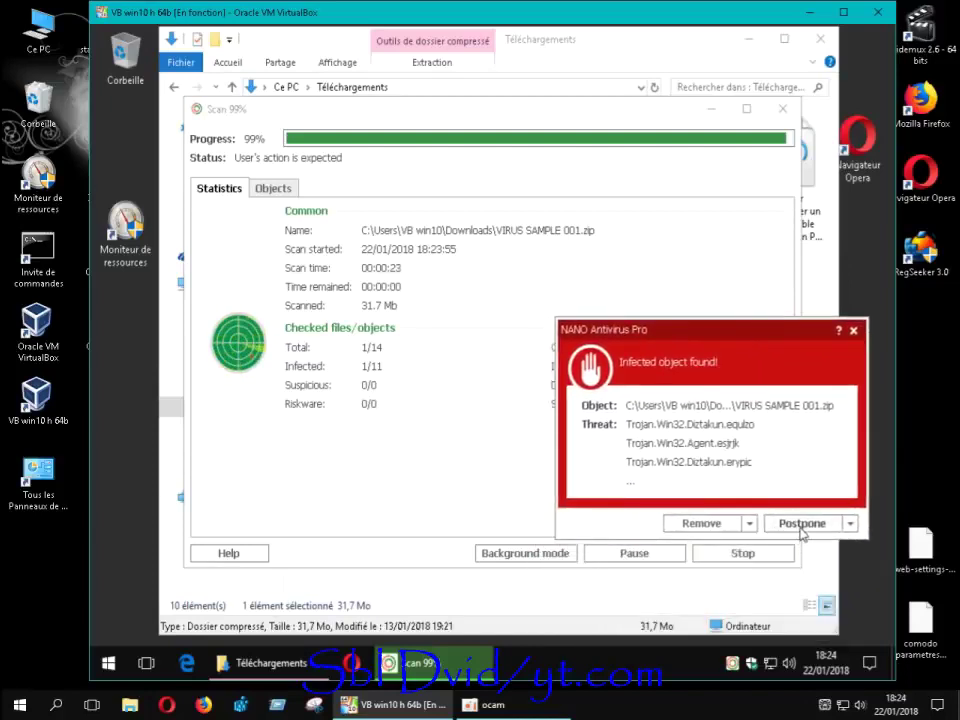
left_click(749, 523)
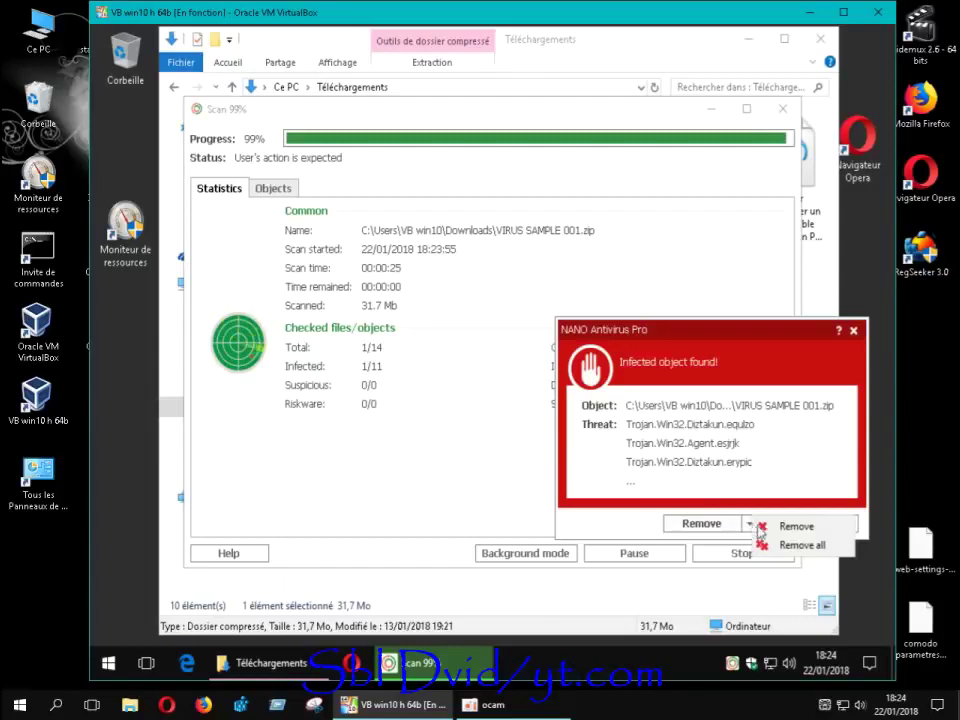
left_click(782, 486)
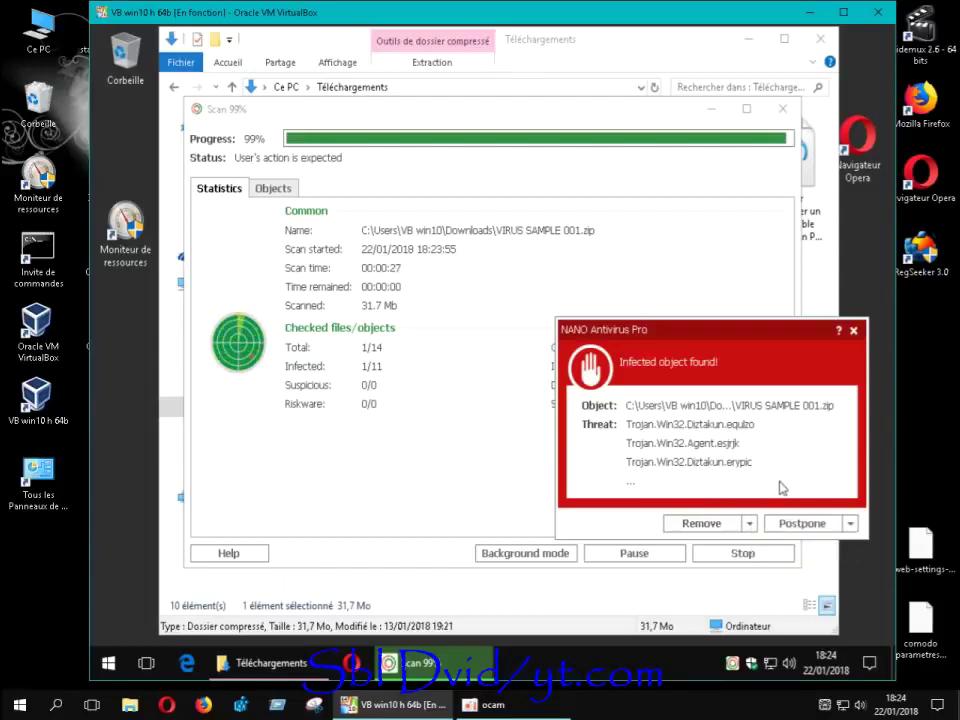
left_click(851, 523)
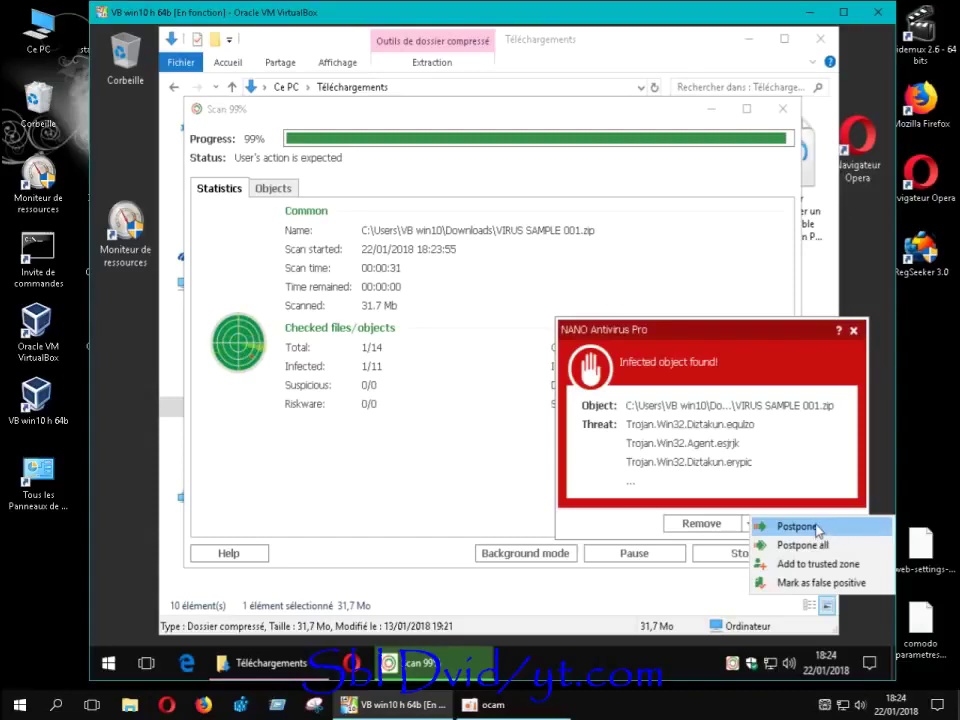
left_click(793, 474)
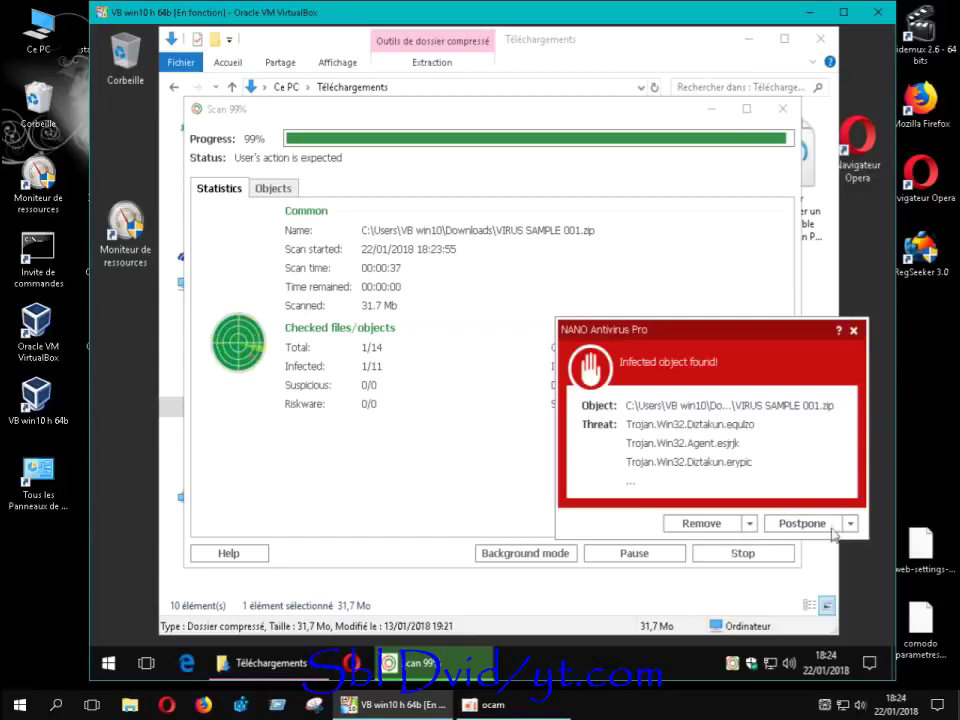
left_click(750, 525)
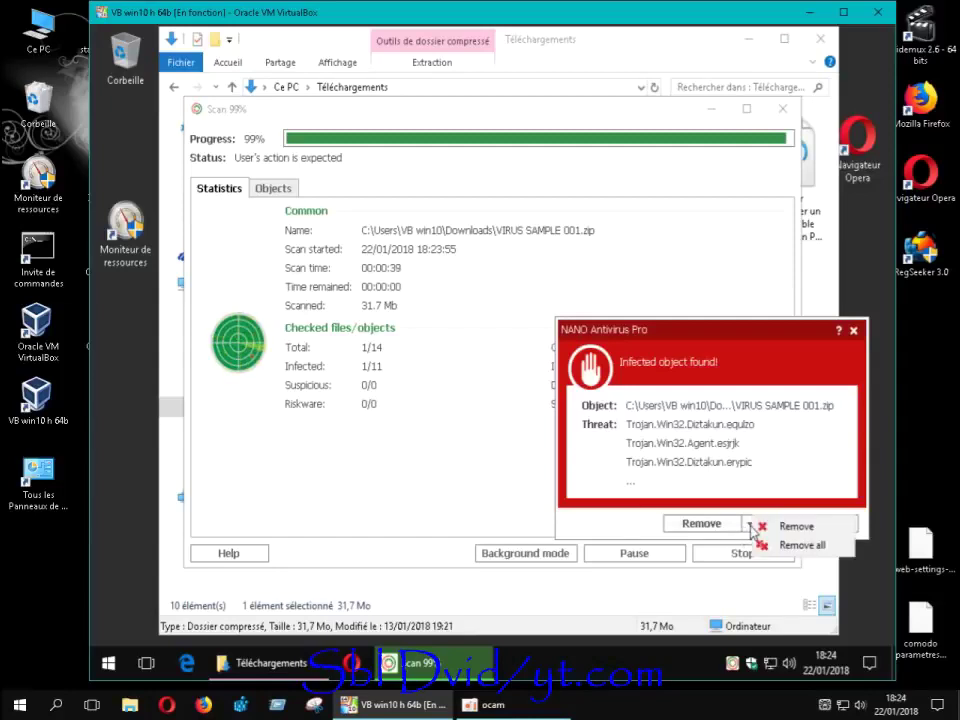
left_click(789, 478)
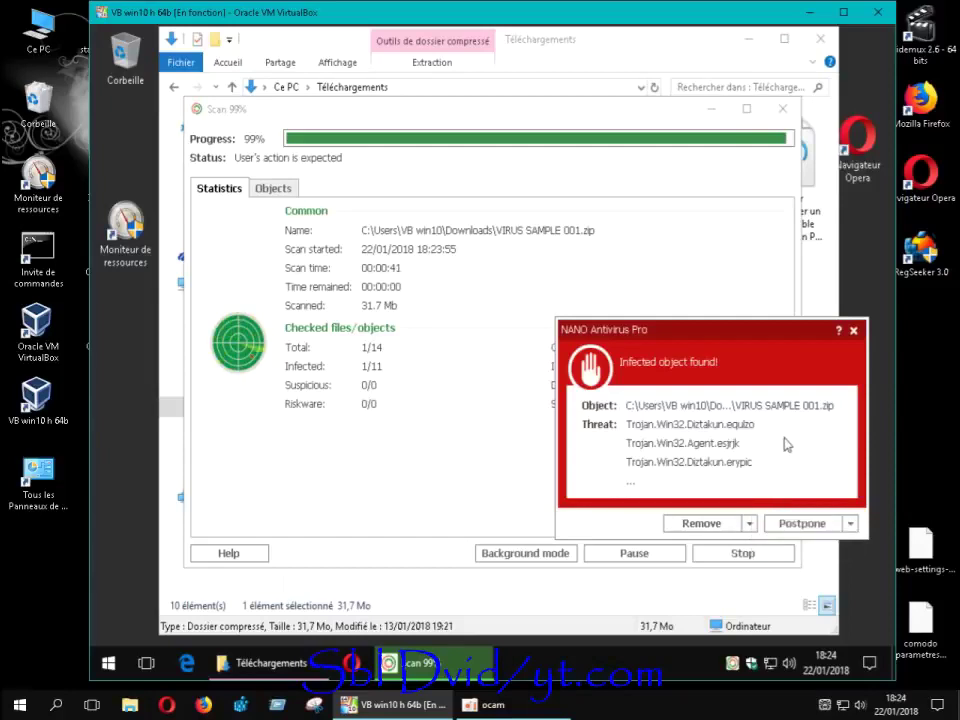
left_click(853, 333)
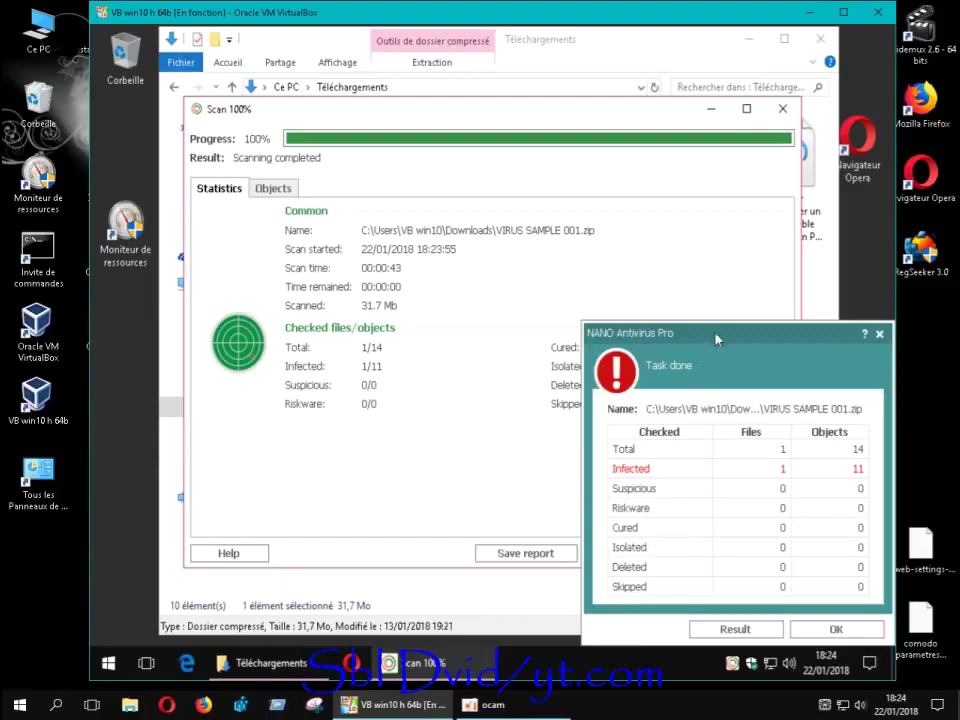
Review the task summary of the completed scan, then close it and the scan window
left_click_drag(719, 343, 671, 275)
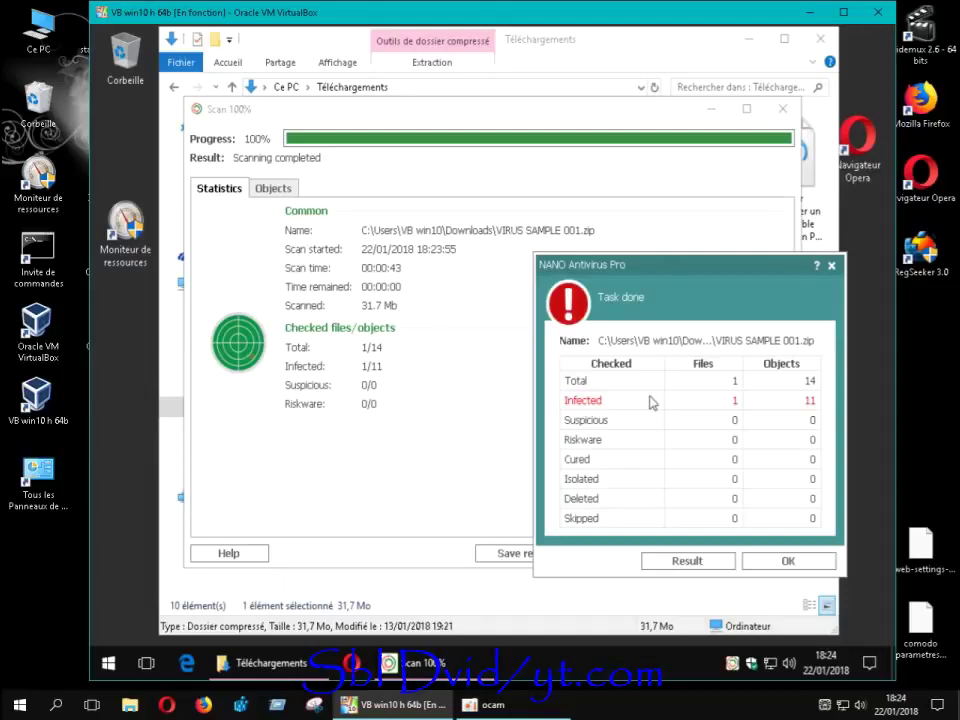
left_click(831, 265)
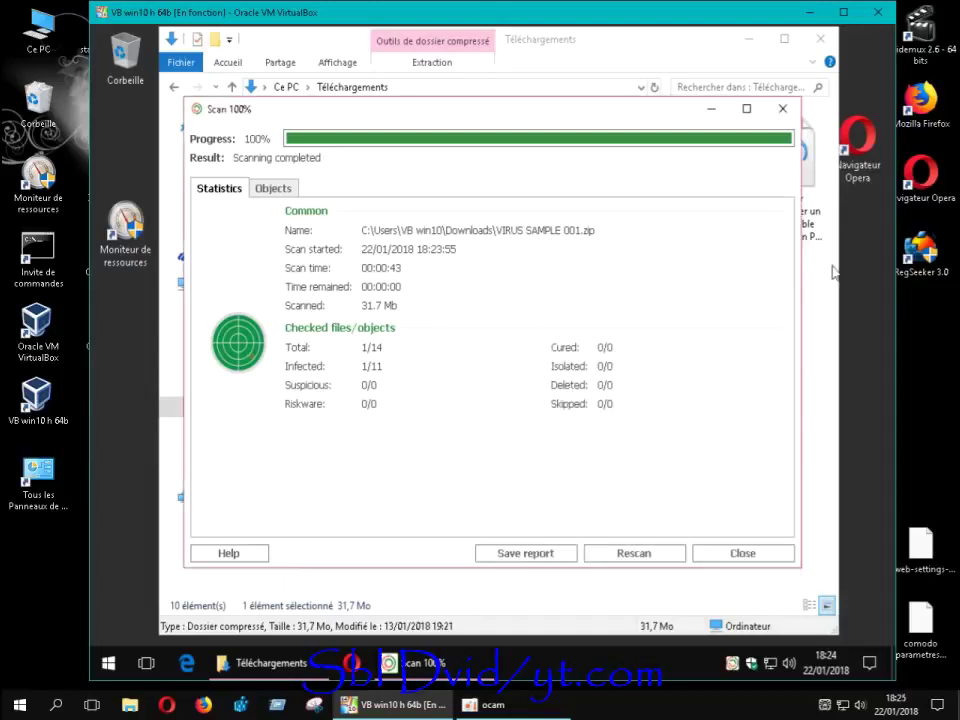
left_click(783, 108)
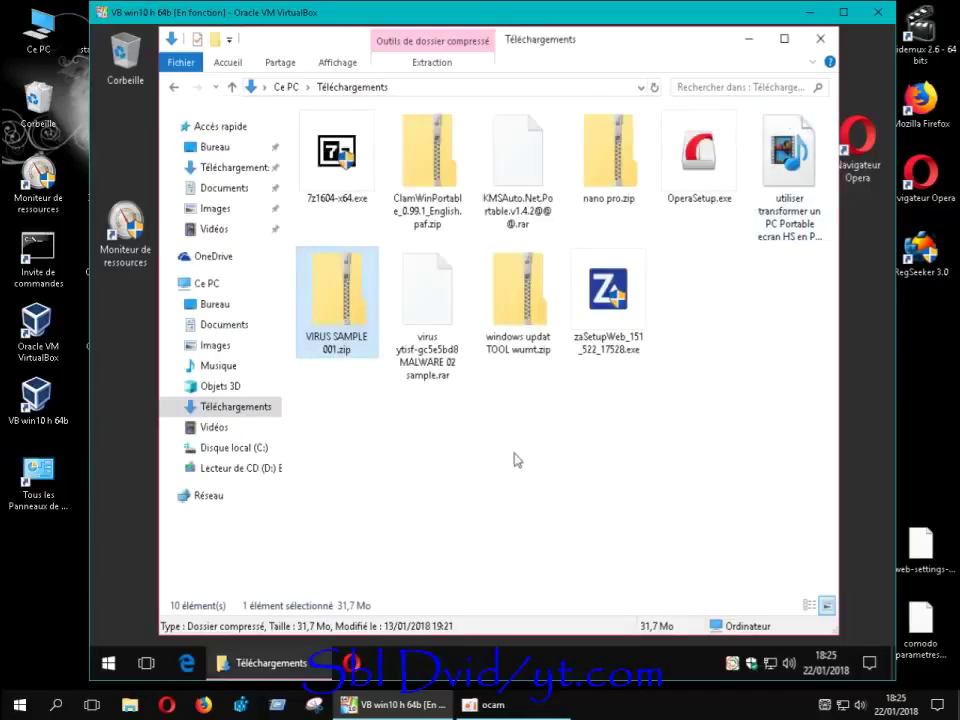
Extract VIRUS SAMPLE 001.zip to the default VIRUS SAMPLE 001 folder in Téléchargements and open the extracted folder
left_click(380, 474)
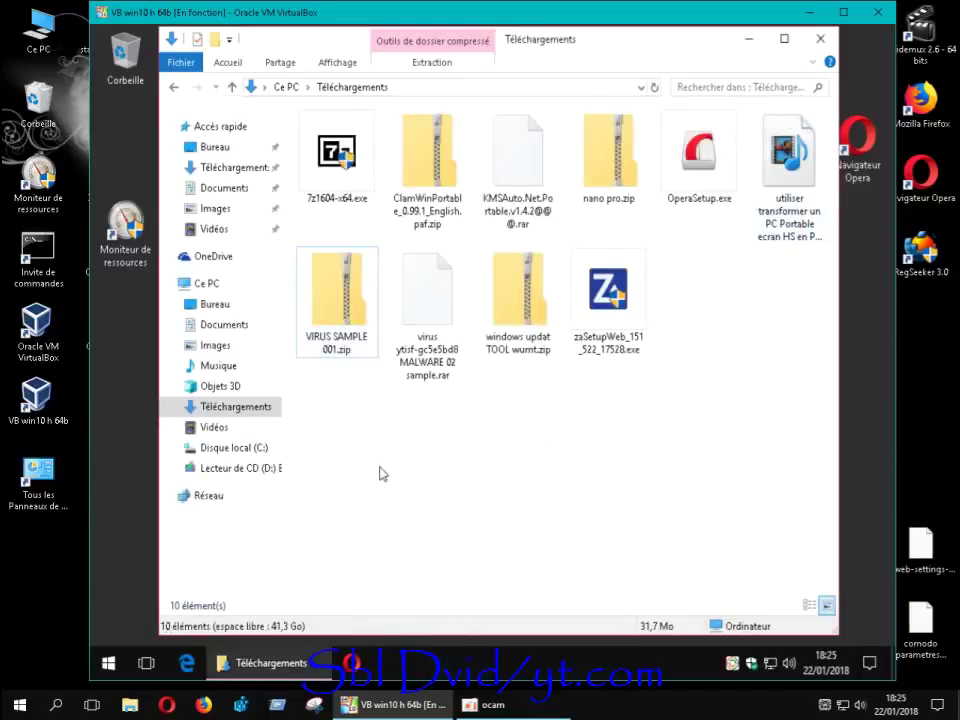
right_click(343, 322)
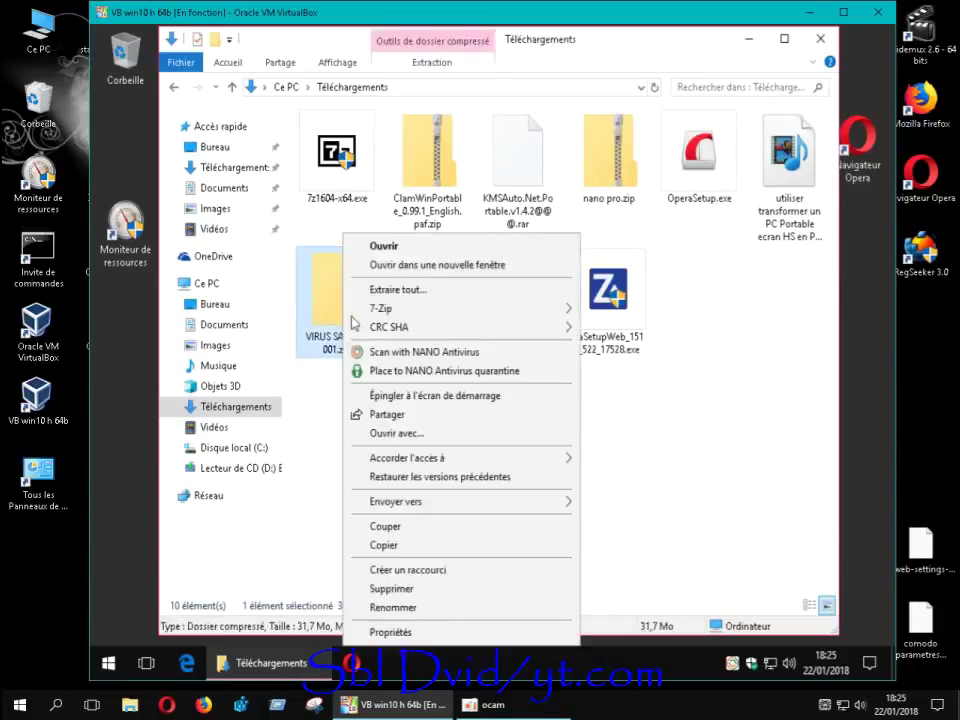
left_click(400, 290)
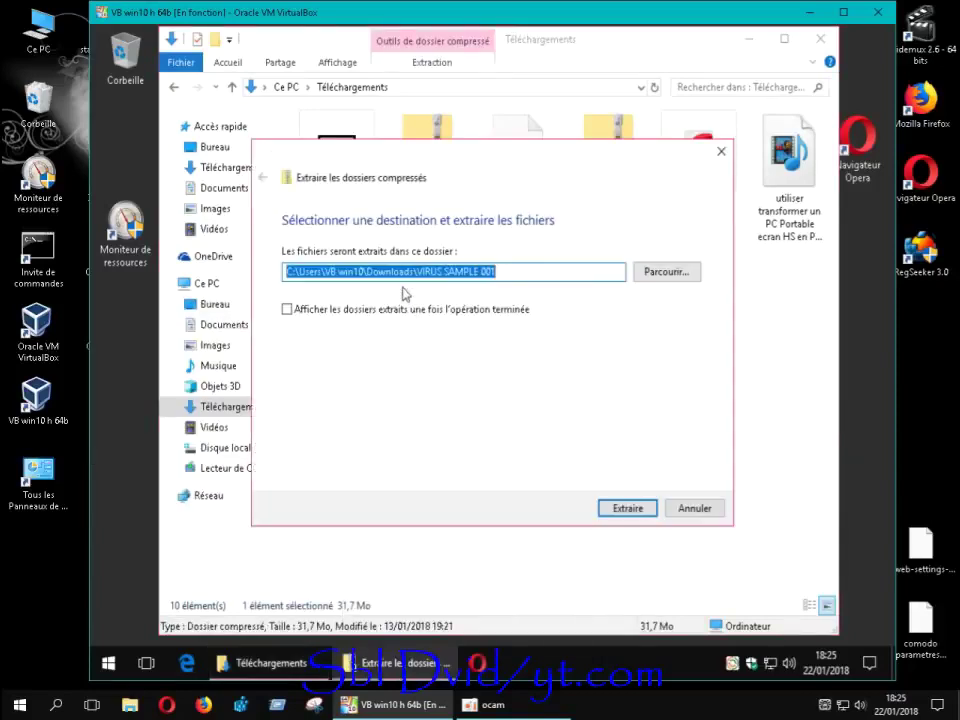
left_click(620, 510)
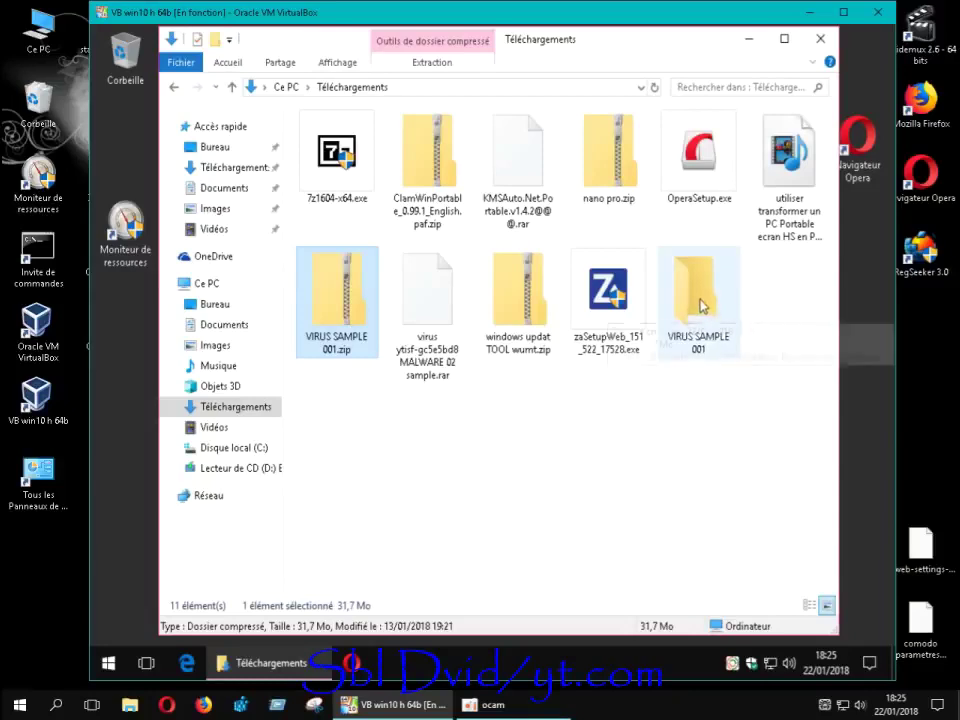
double_click(684, 328)
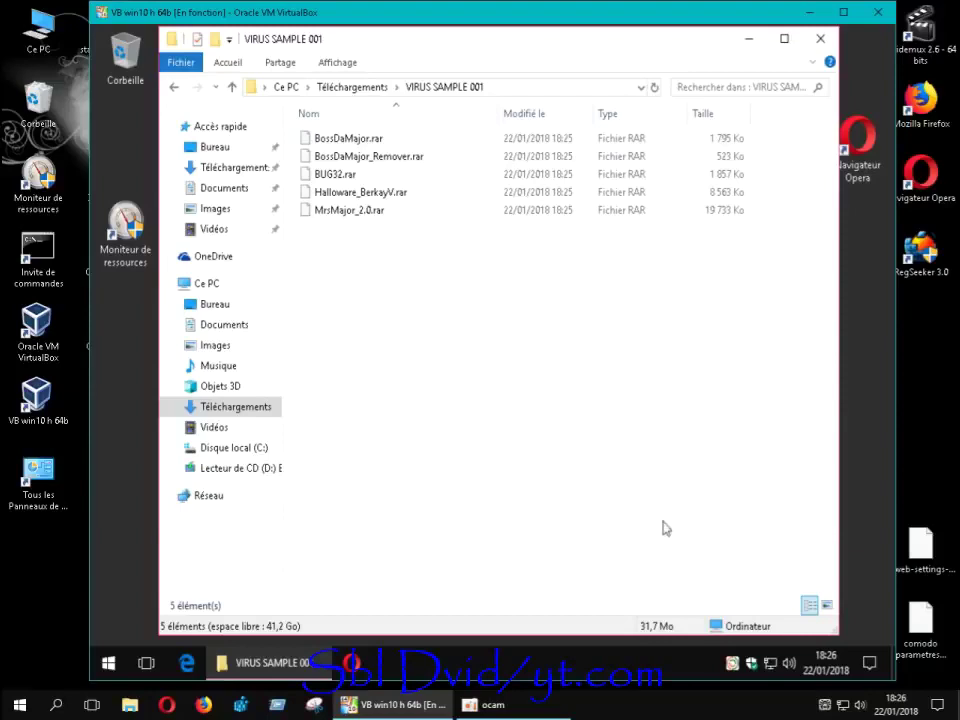
Extract BossDaMajor.rar into its own BossDaMajor folder with 7-Zip and open that folder
right_click(364, 143)
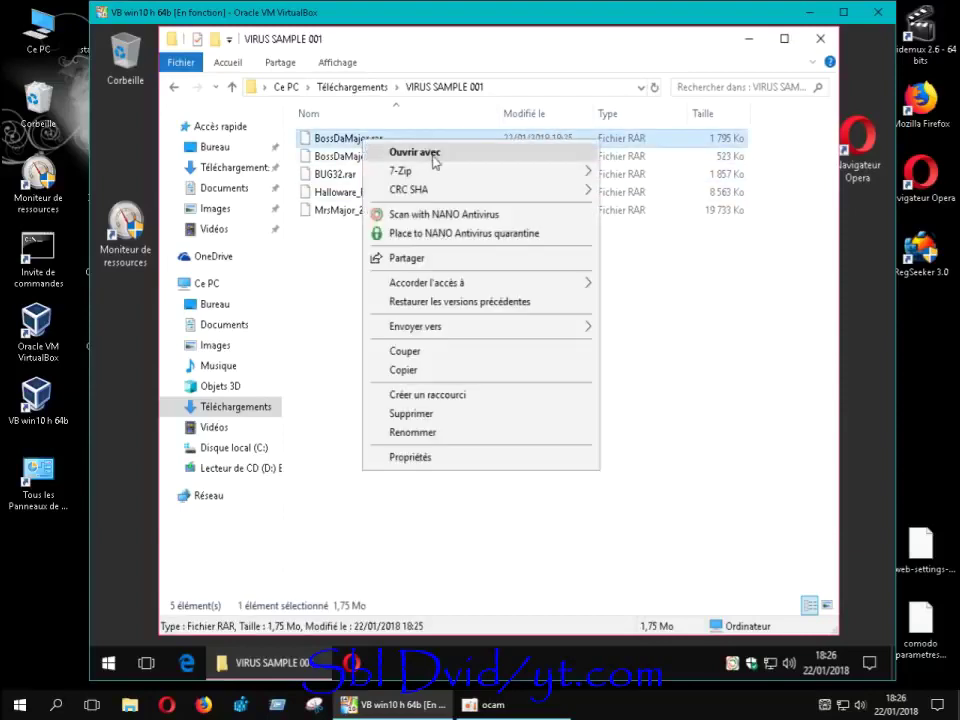
mouse_move(435, 176)
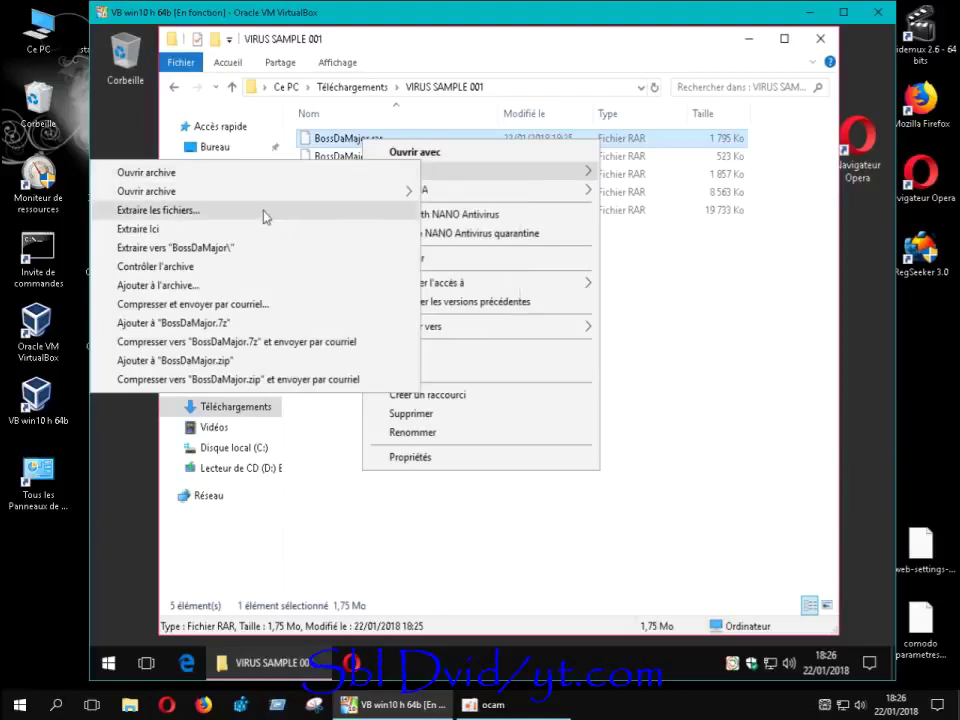
left_click(253, 248)
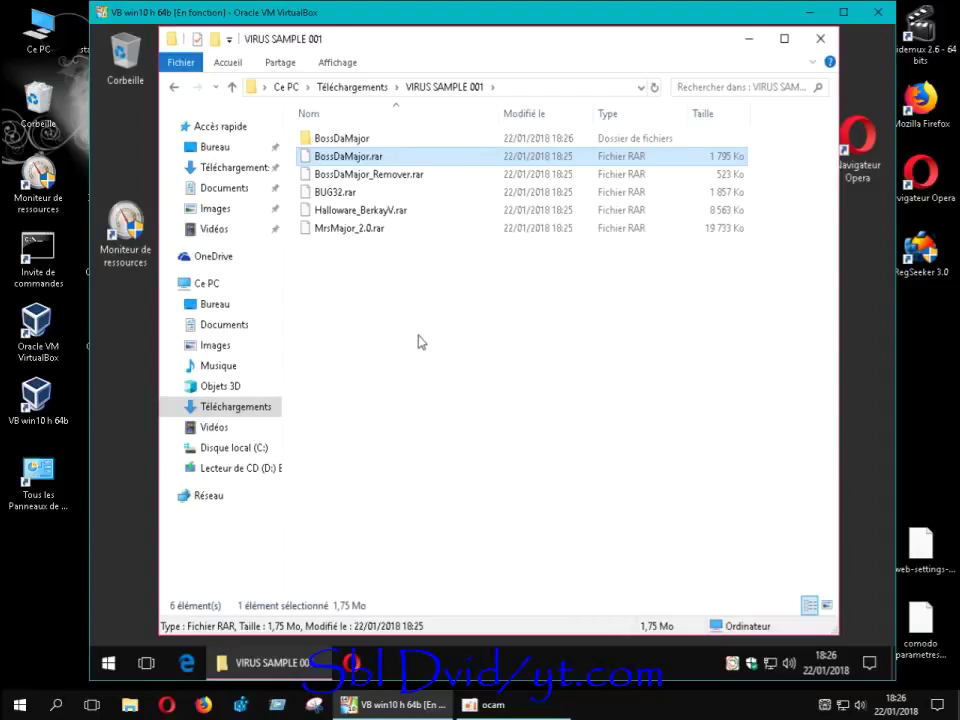
double_click(354, 141)
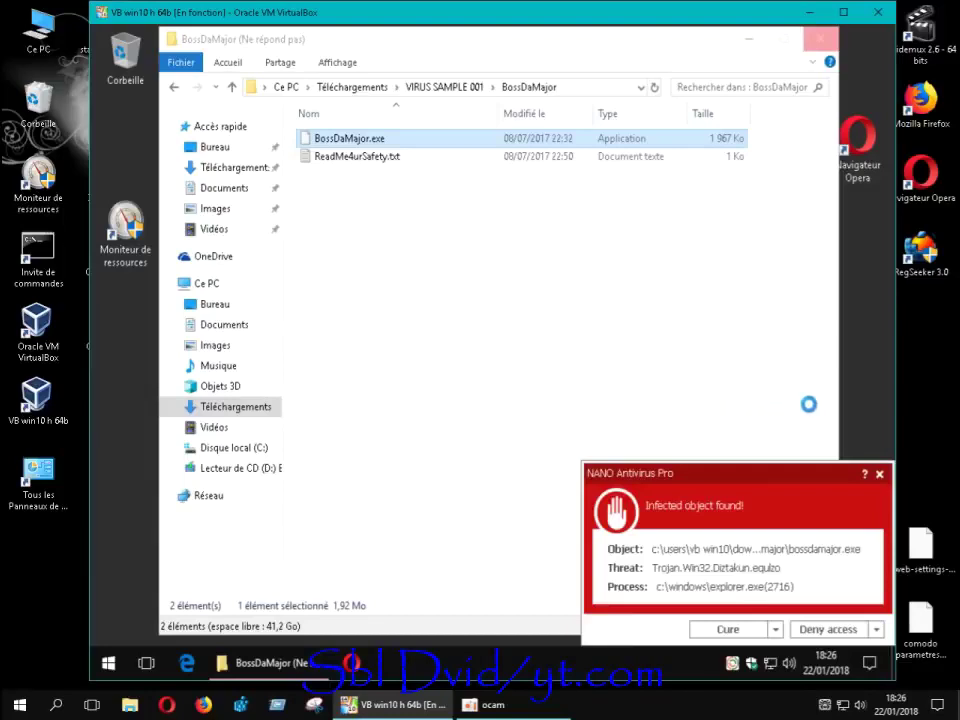
Dismiss the infected-object alert for BossDaMajor.exe and select the executable in the folder
left_click(879, 473)
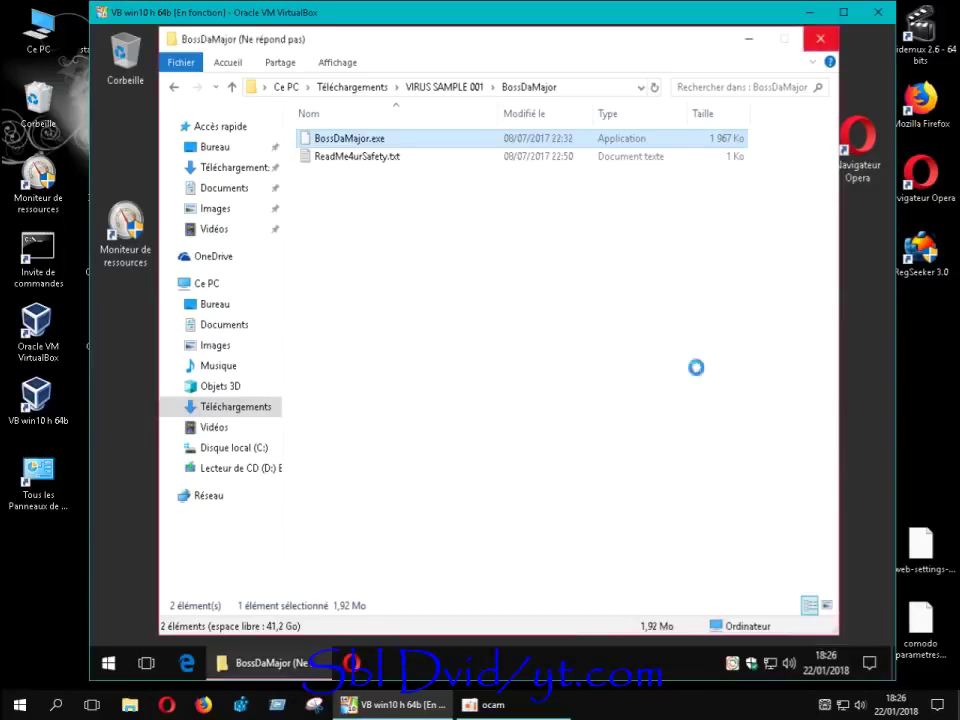
left_click(474, 279)
left_click(375, 140)
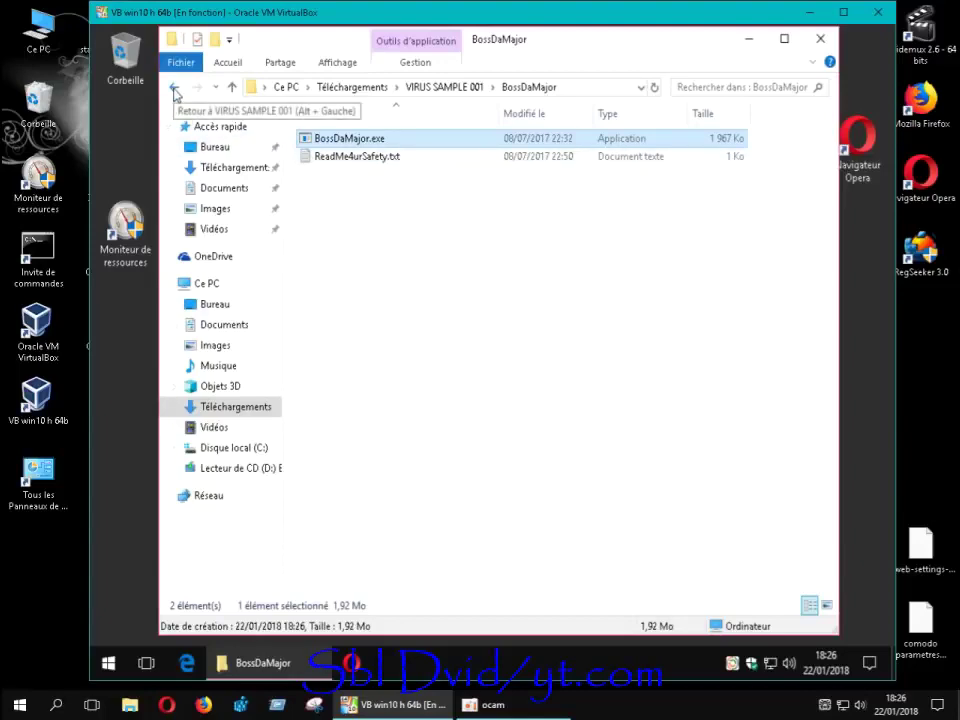
Return to VIRUS SAMPLE 001, delete the extracted BossDaMajor folder and empty the recycle bin permanently
left_click(174, 88)
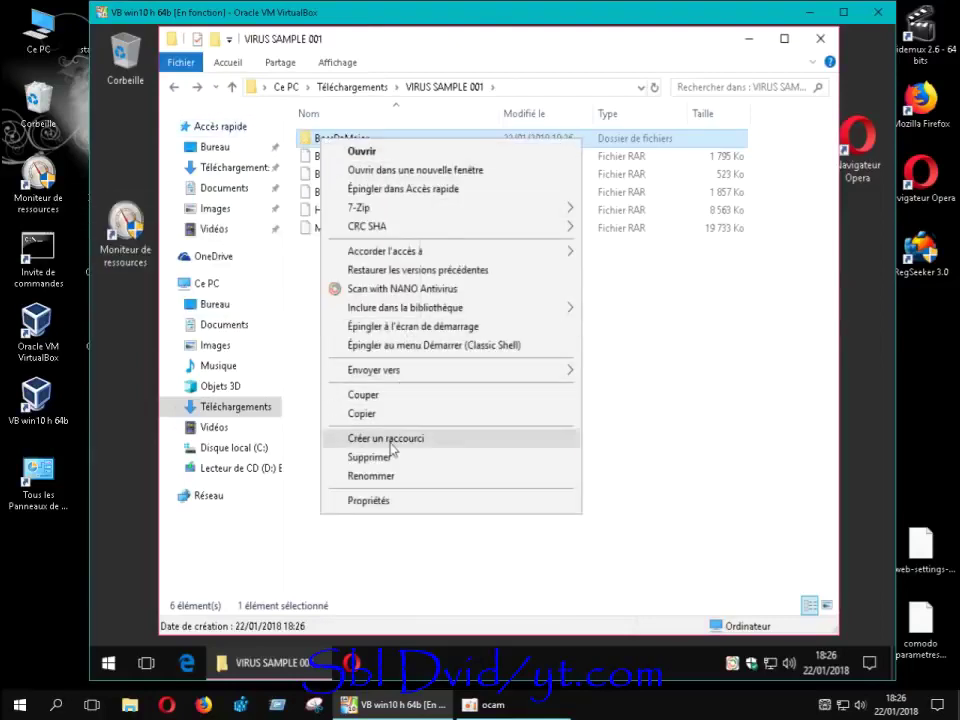
left_click(385, 459)
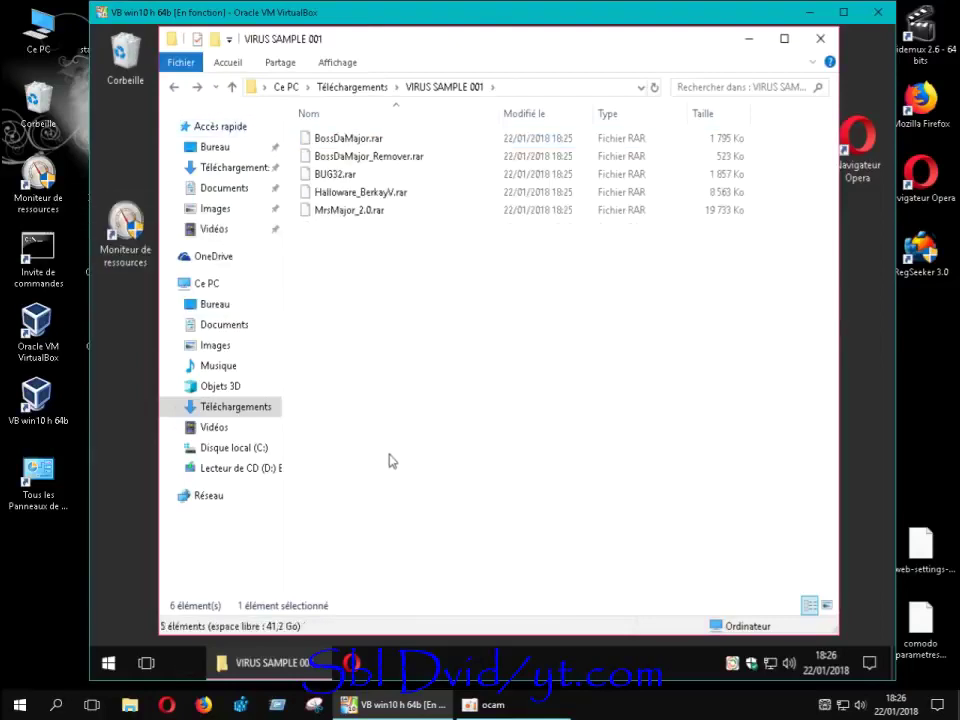
right_click(127, 62)
left_click(135, 88)
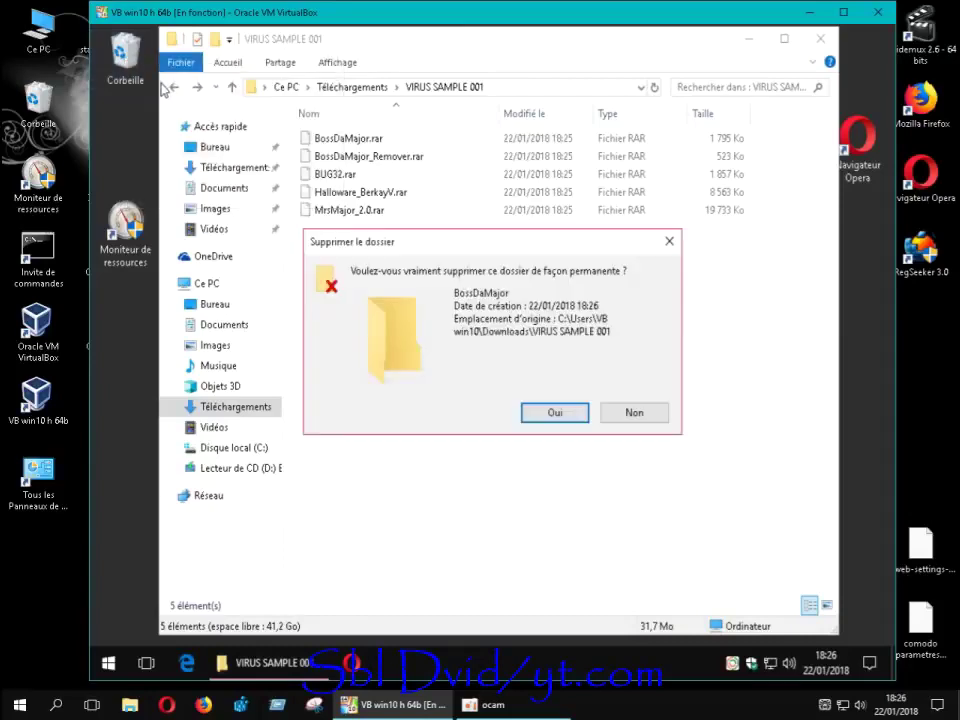
left_click(542, 418)
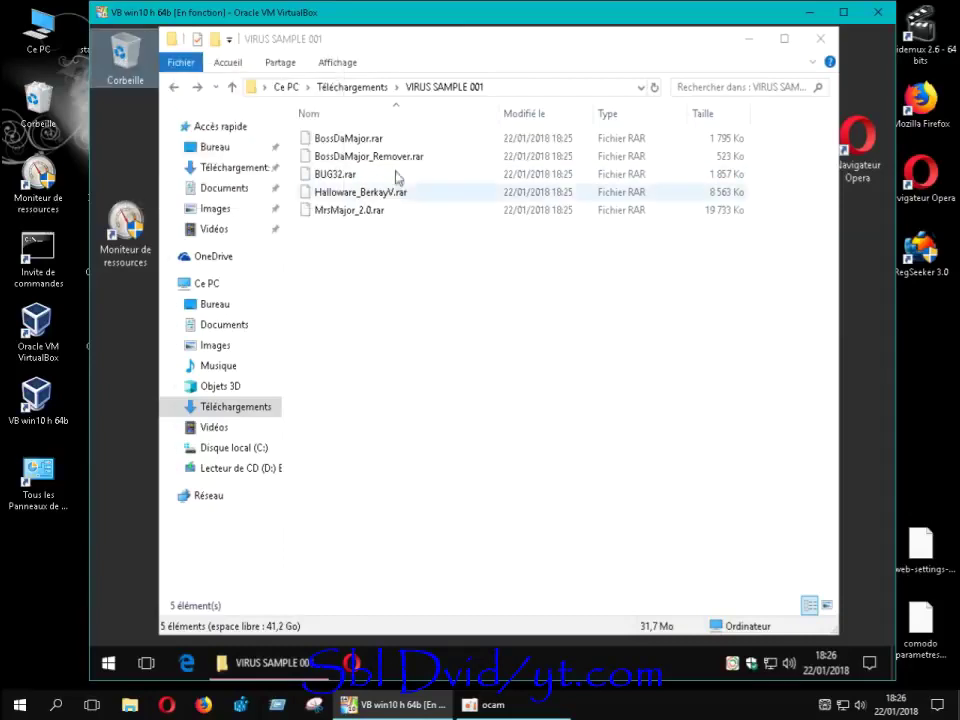
Extract BossDaMajor.rar again into its own BossDaMajor folder, open it, and move the antivirus alert nearer the window's middle
right_click(367, 145)
mouse_move(420, 172)
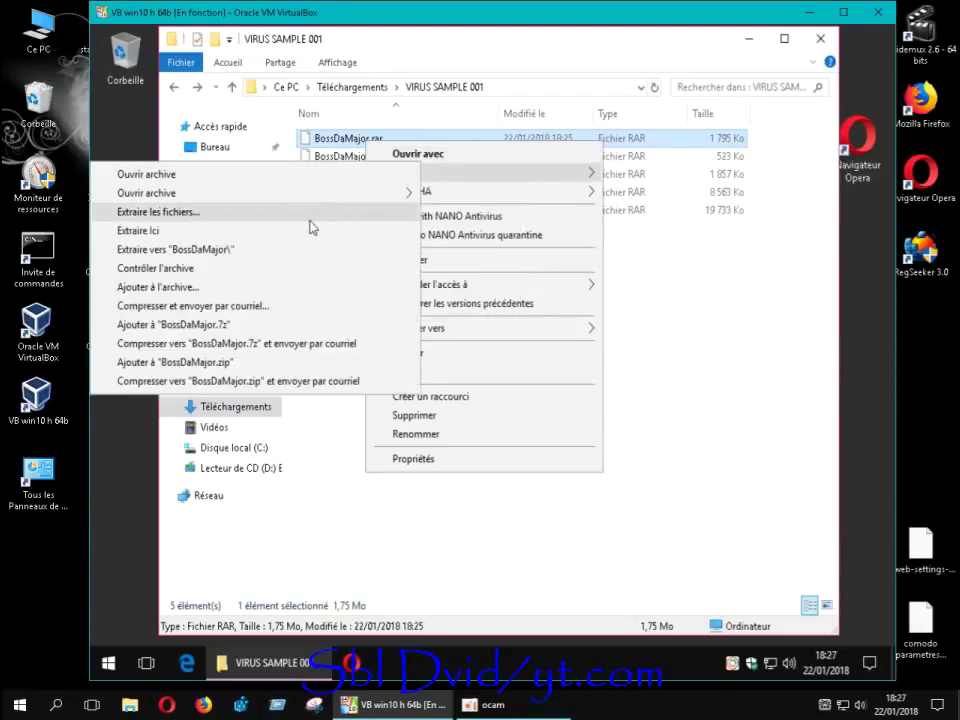
left_click(283, 252)
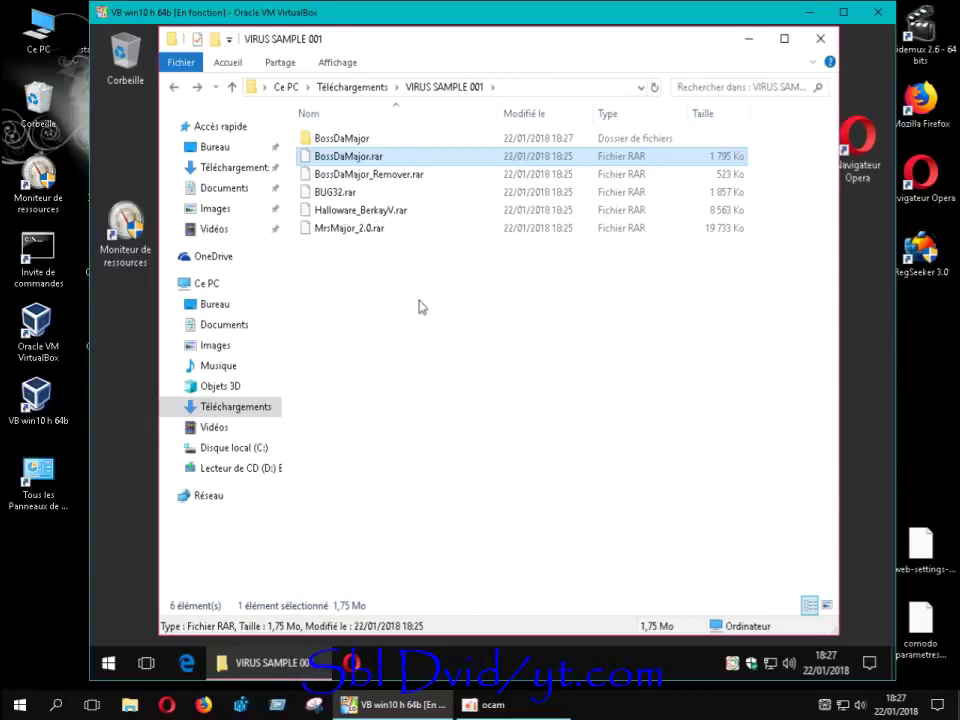
double_click(348, 140)
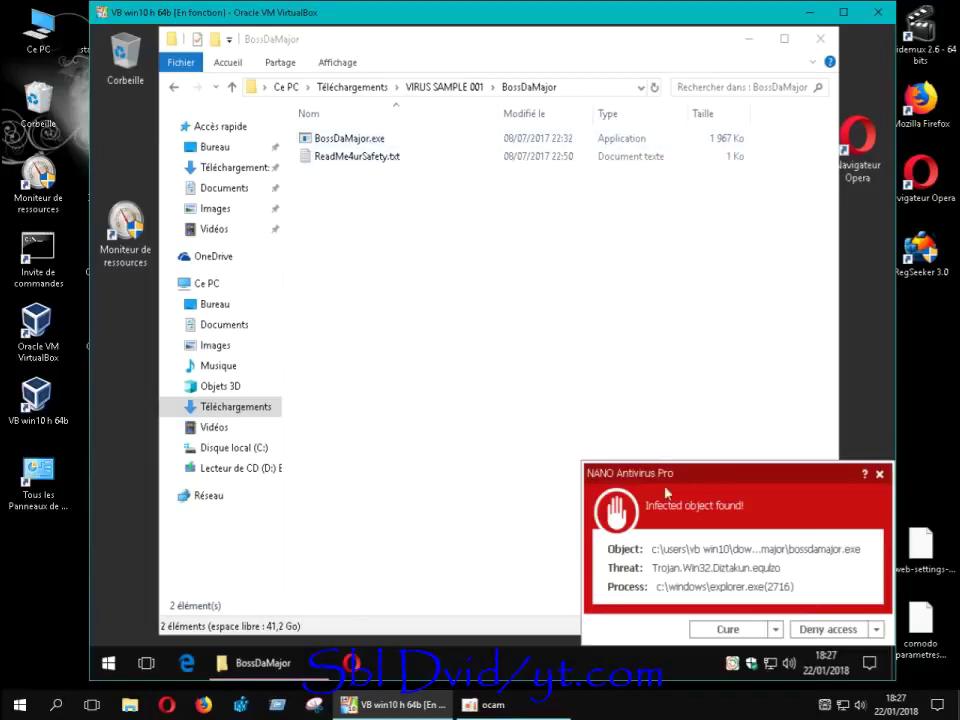
left_click_drag(775, 477, 729, 341)
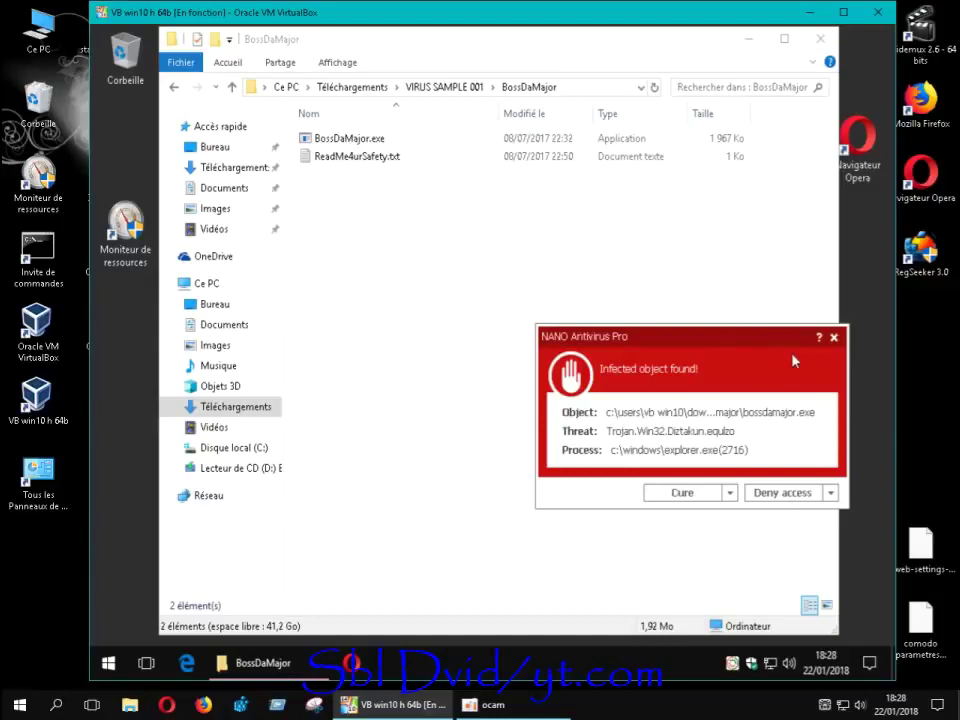
Dismiss the antivirus alert, extract BossDaMajor_Remover.rar from VIRUS SAMPLE 001 into its own BossDaMajor_Remover folder with 7-Zip, and open that folder
left_click(835, 341)
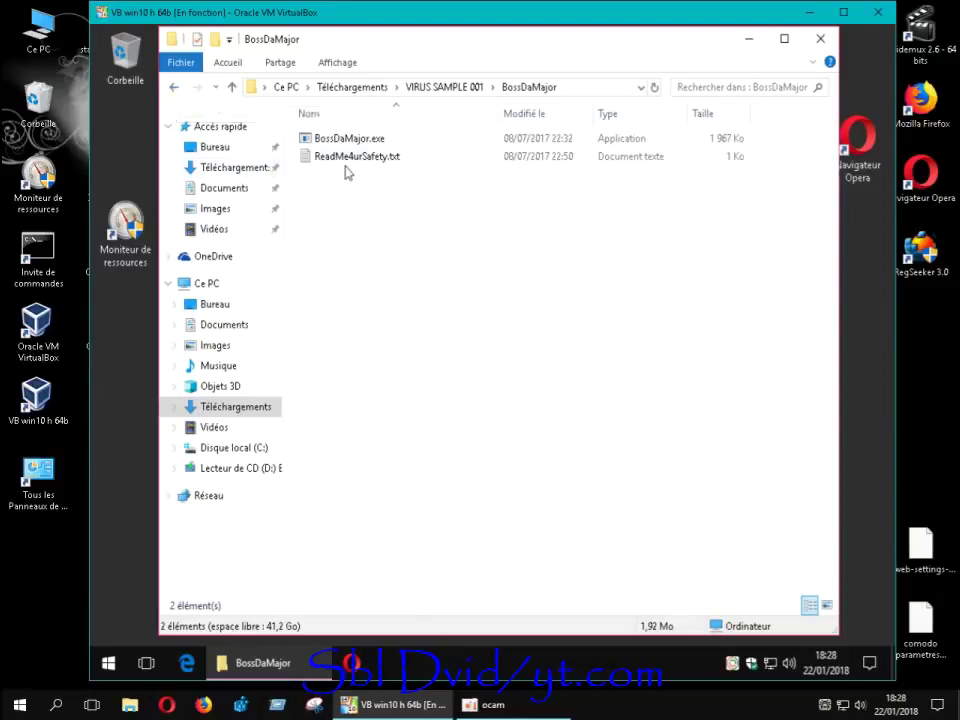
left_click(175, 88)
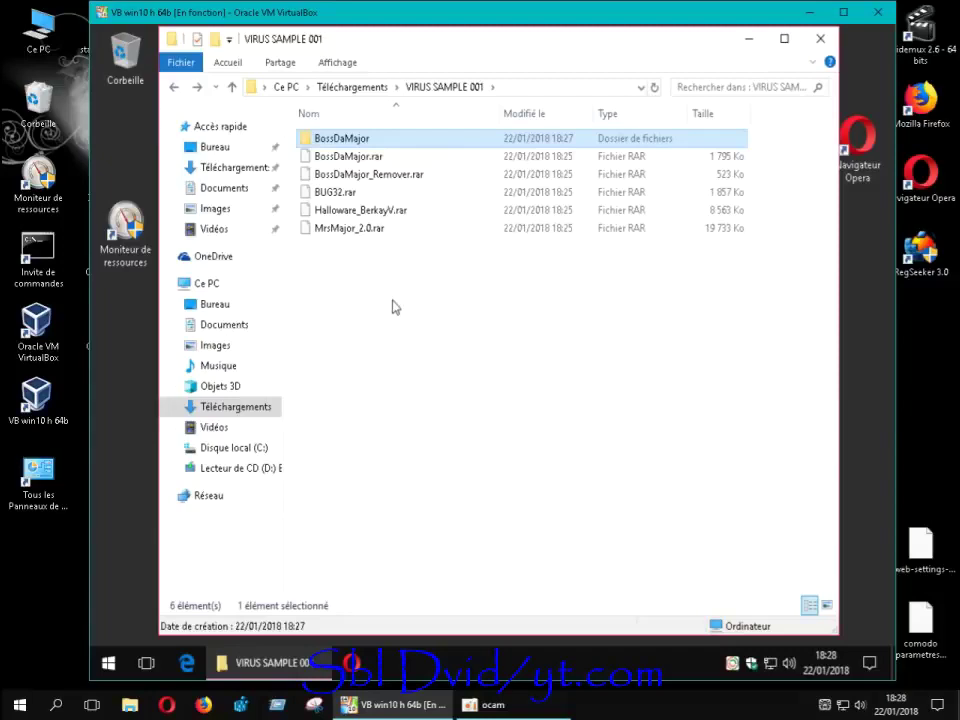
right_click(399, 180)
mouse_move(530, 210)
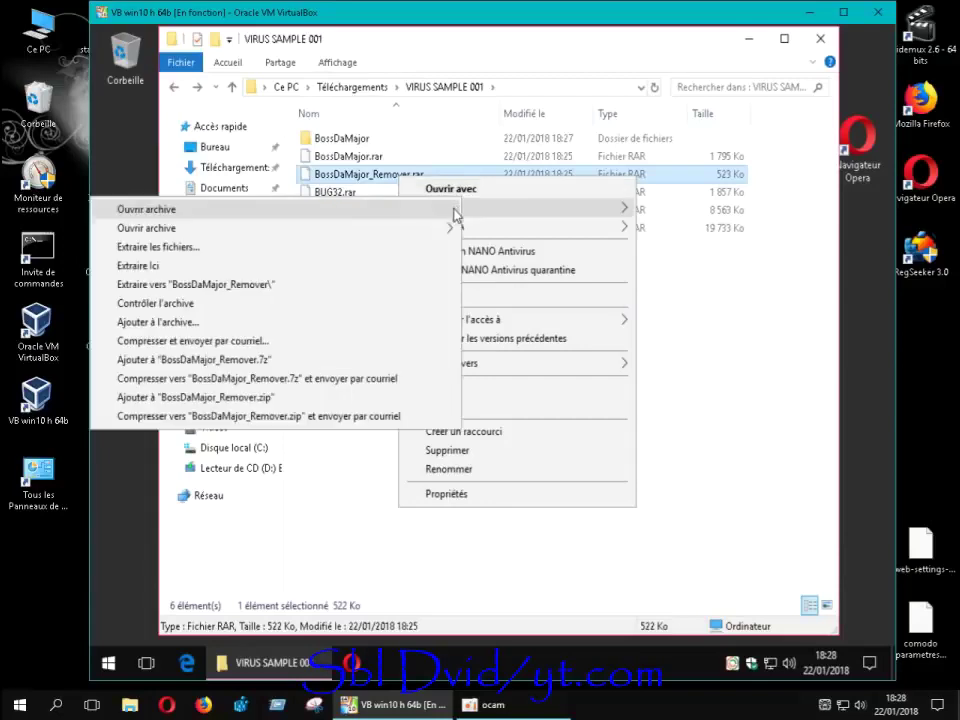
left_click(287, 285)
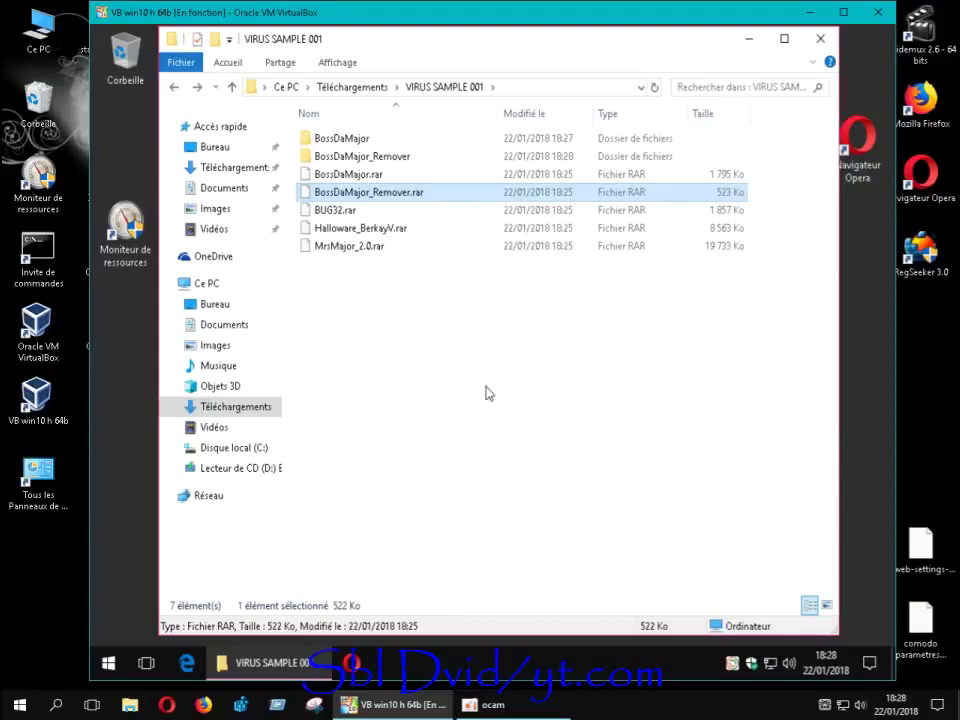
double_click(390, 161)
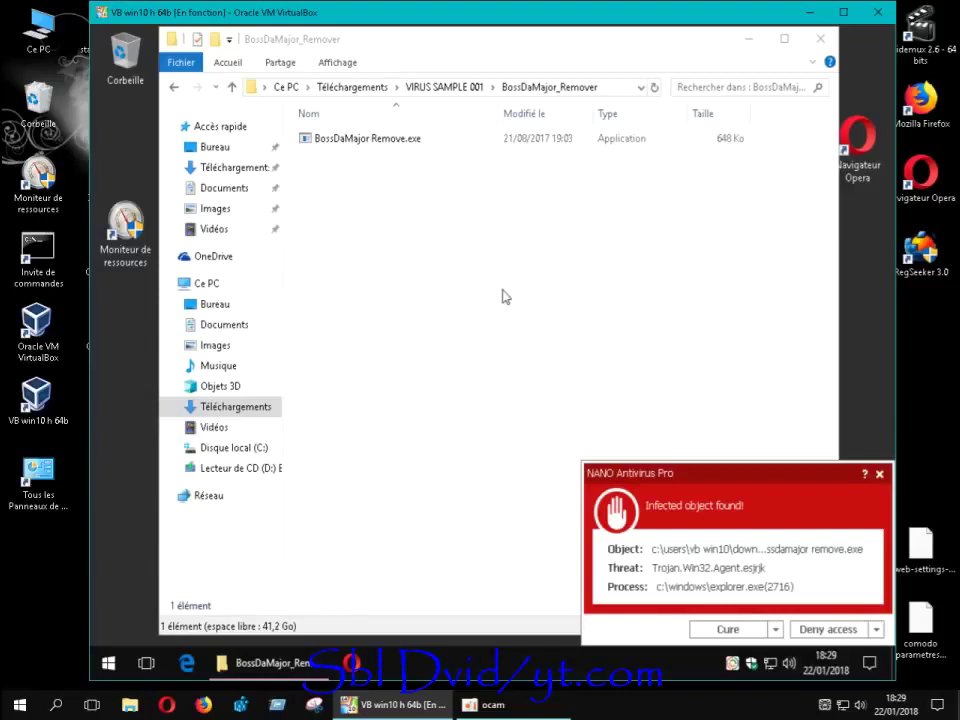
Dismiss the infected-object alert and scan BossDaMajor Remove.exe with NANO Antivirus
left_click(880, 476)
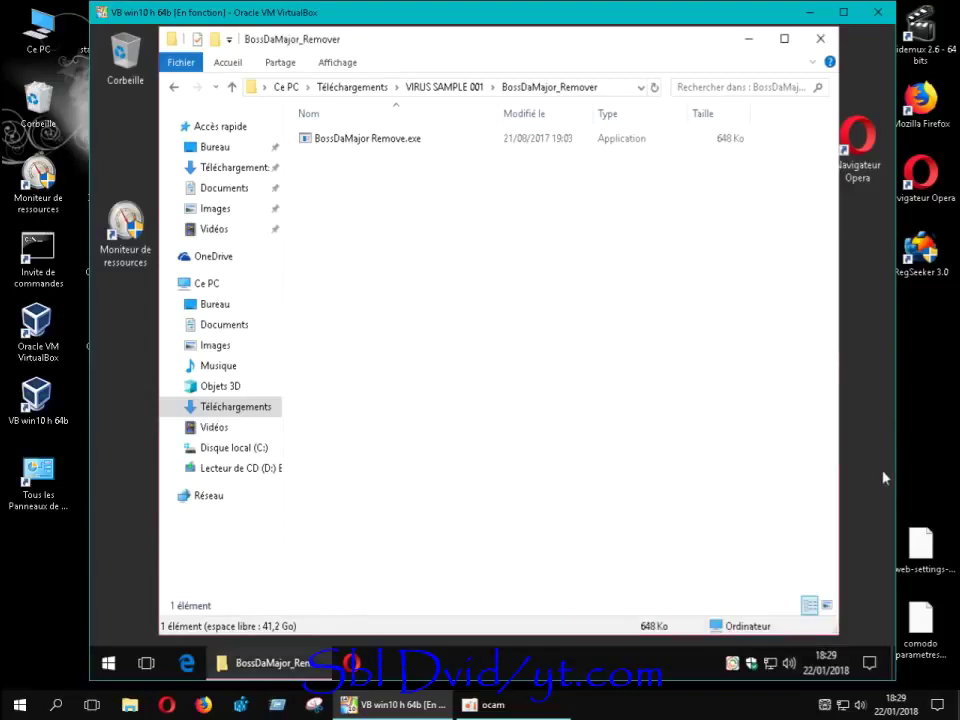
left_click(398, 145)
right_click(398, 145)
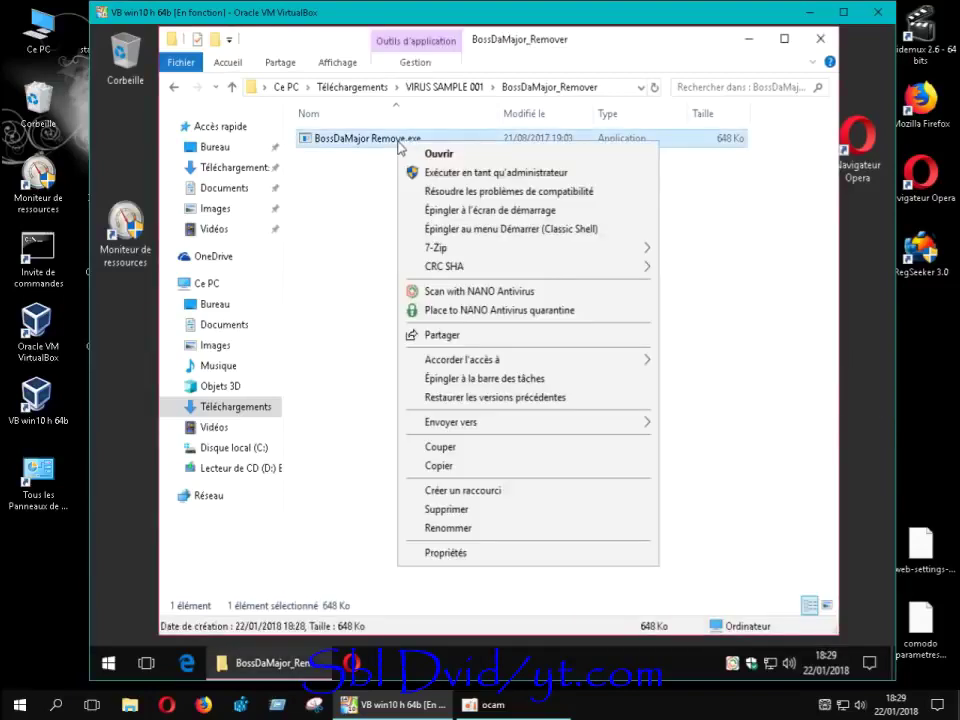
left_click(463, 293)
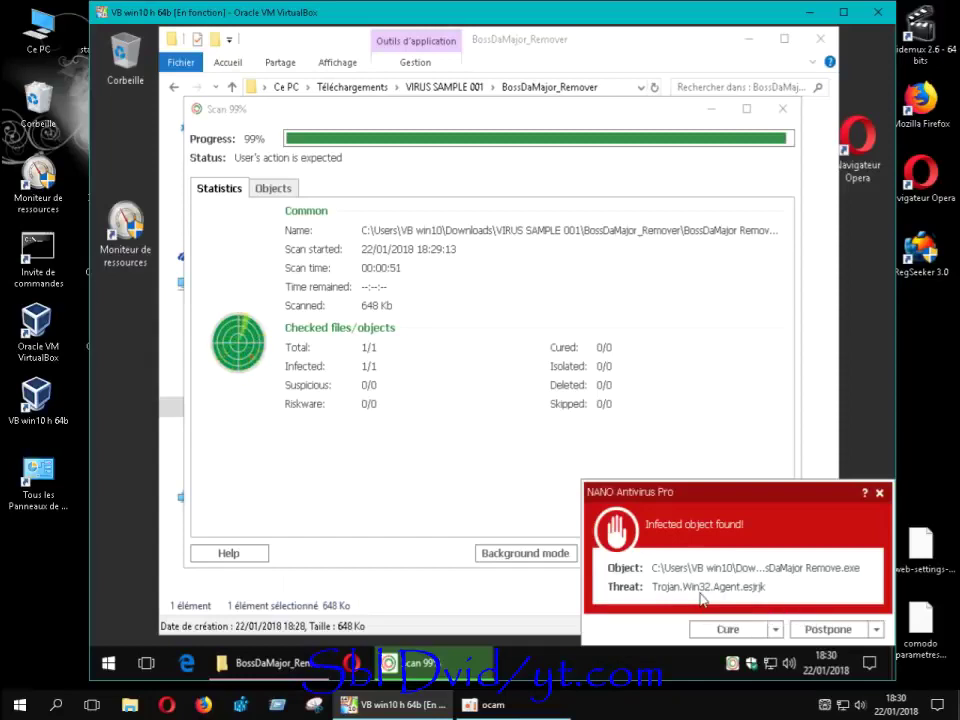
Choose Cure for the infected BossDaMajor Remove.exe and close the task summary and the scan window
left_click(775, 630)
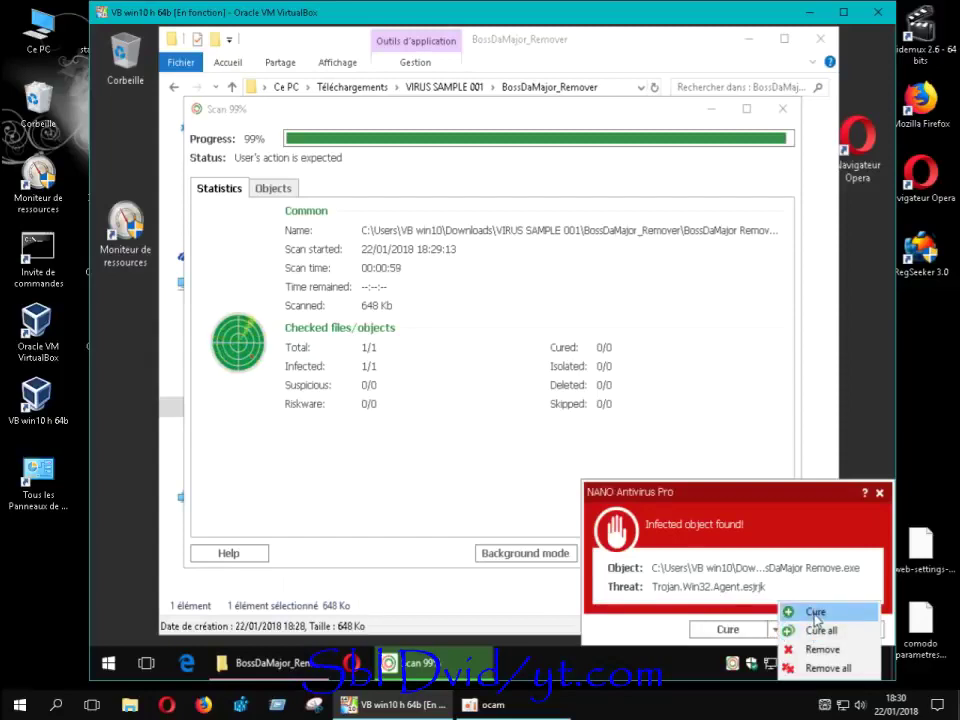
left_click(815, 612)
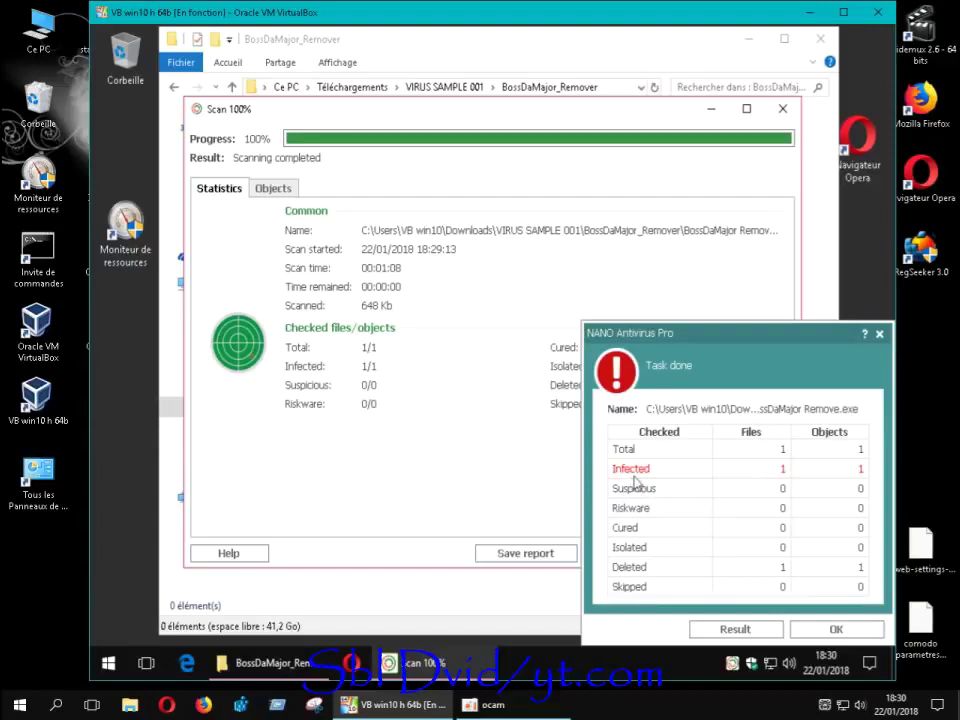
left_click(838, 629)
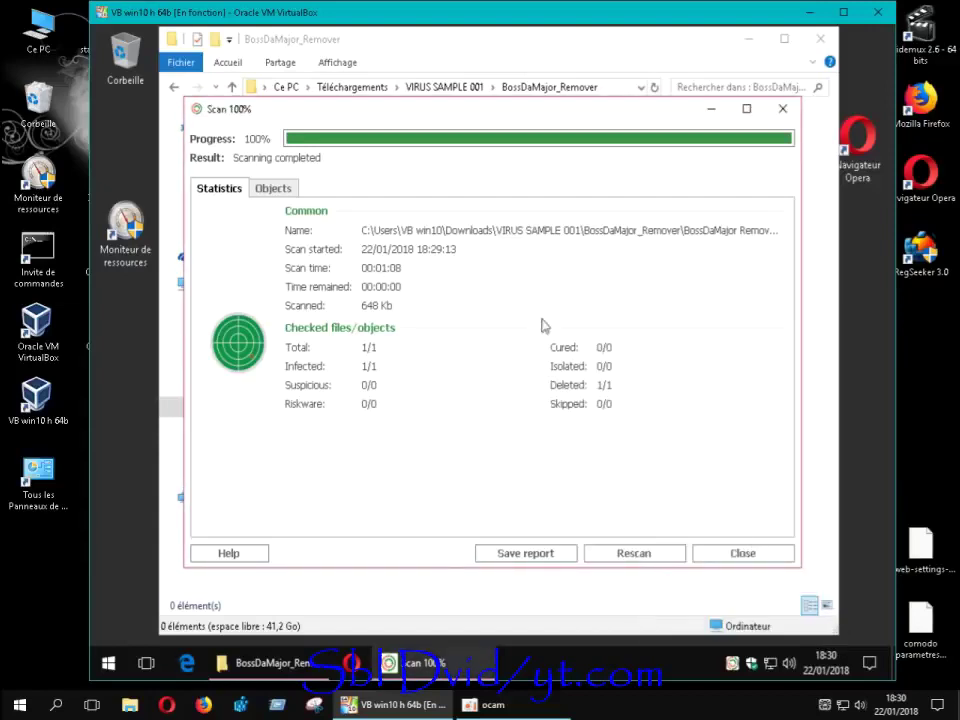
left_click(781, 110)
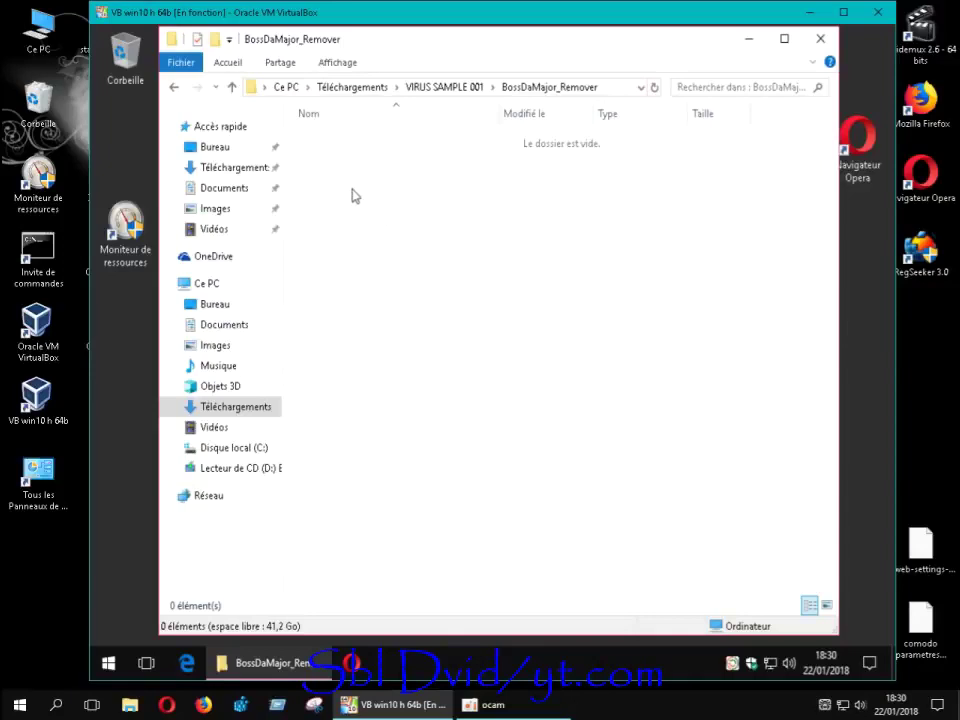
Return to the Téléchargements folder and delete the extracted VIRUS SAMPLE 001 folder
left_click(174, 87)
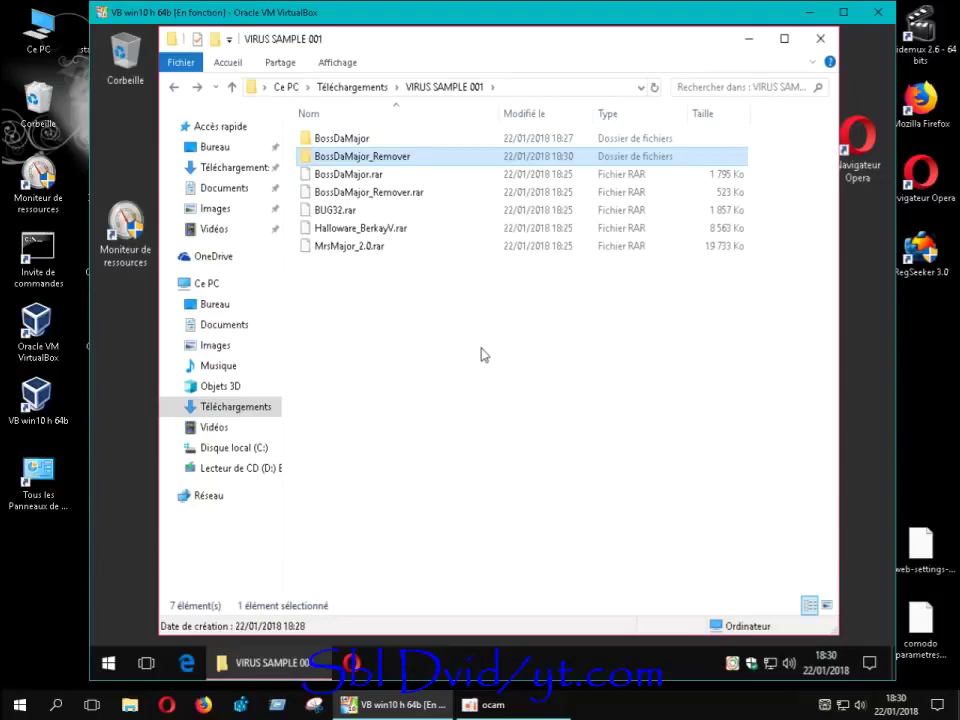
left_click(176, 89)
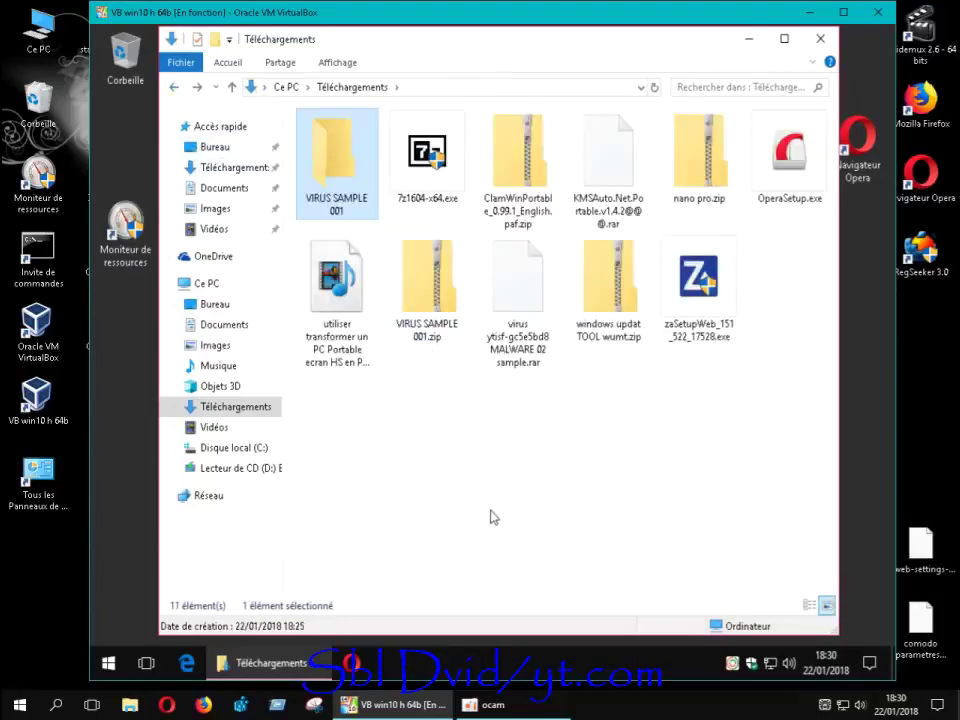
right_click(349, 201)
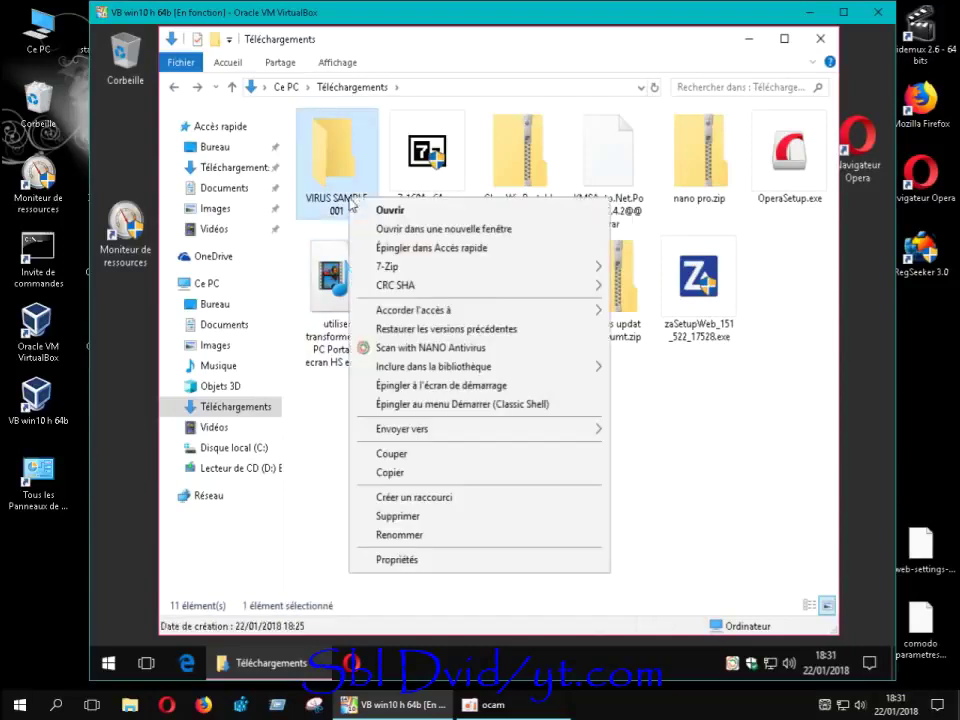
left_click(399, 516)
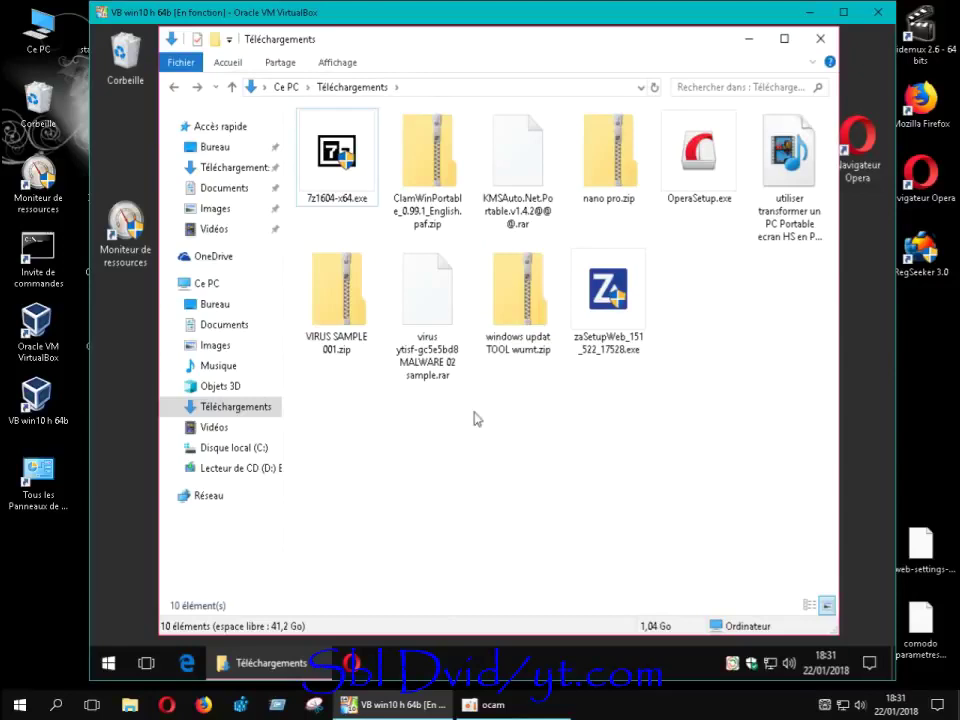
Empty the virtual machine's recycle bin permanently and close the Téléchargements window
right_click(127, 62)
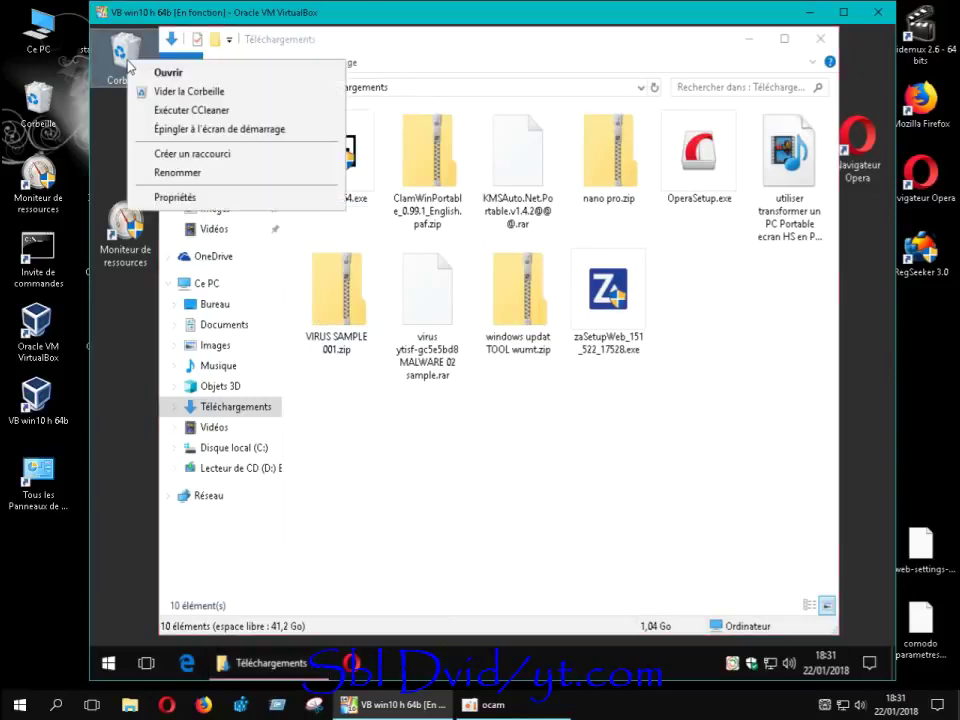
left_click(180, 92)
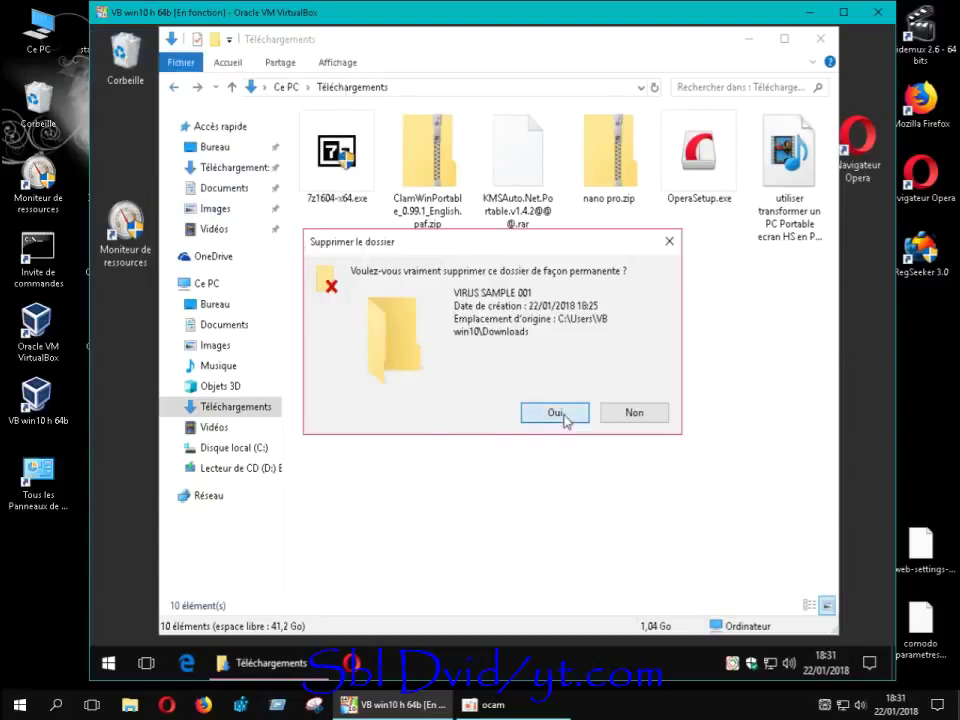
left_click(560, 415)
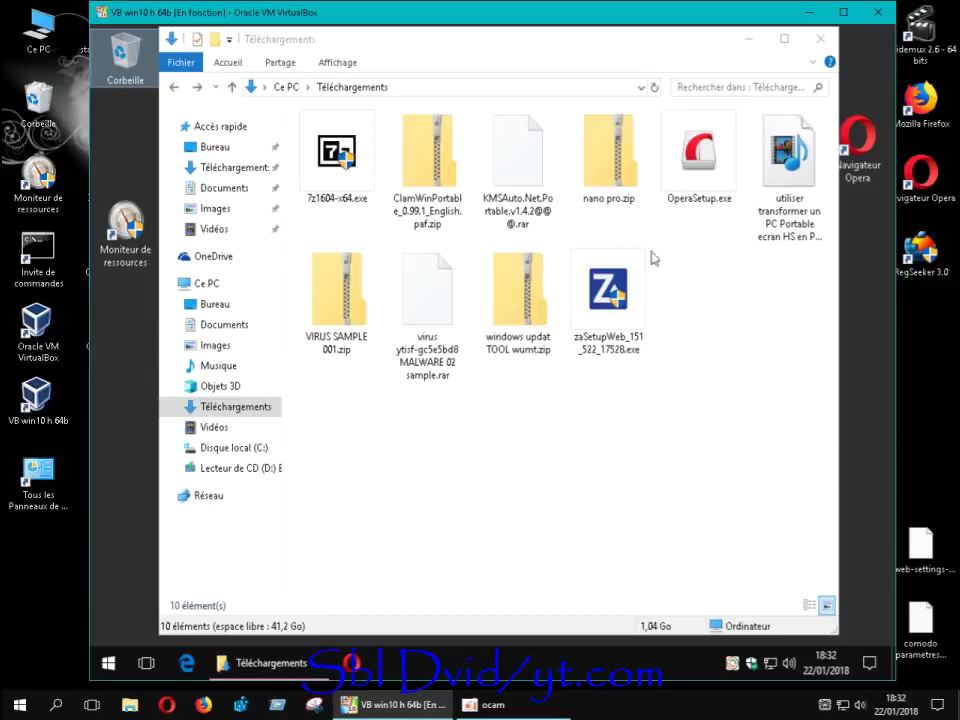
left_click(819, 41)
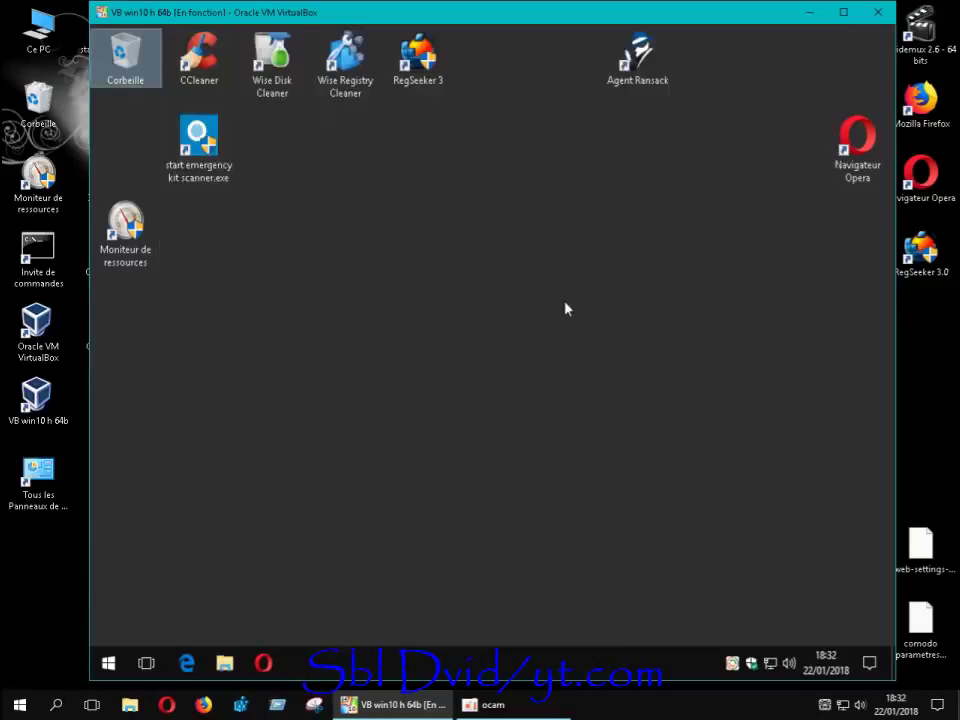